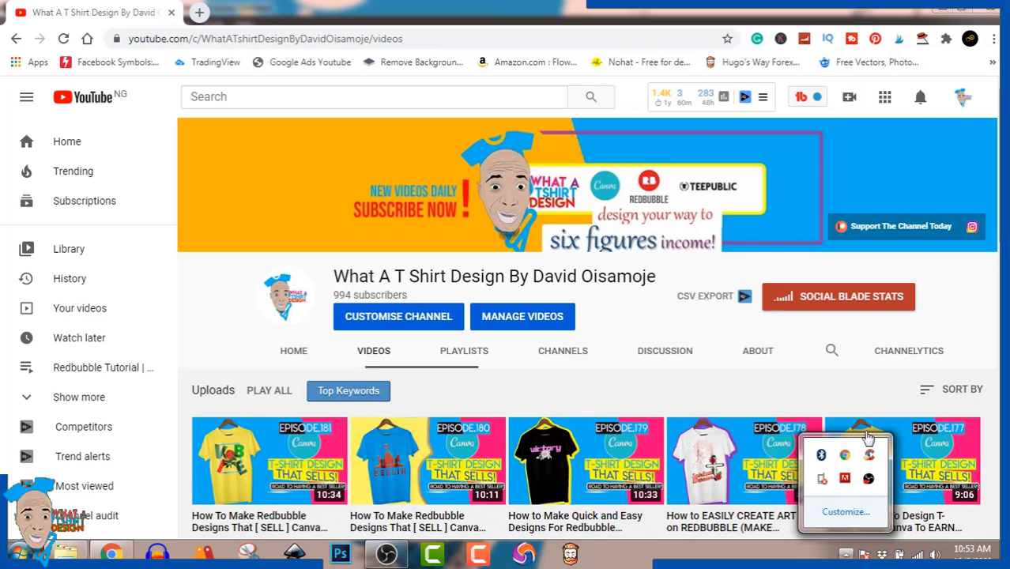
- Check the recording app's options in the hidden tray icons, then dismiss them
left_click(972, 308)
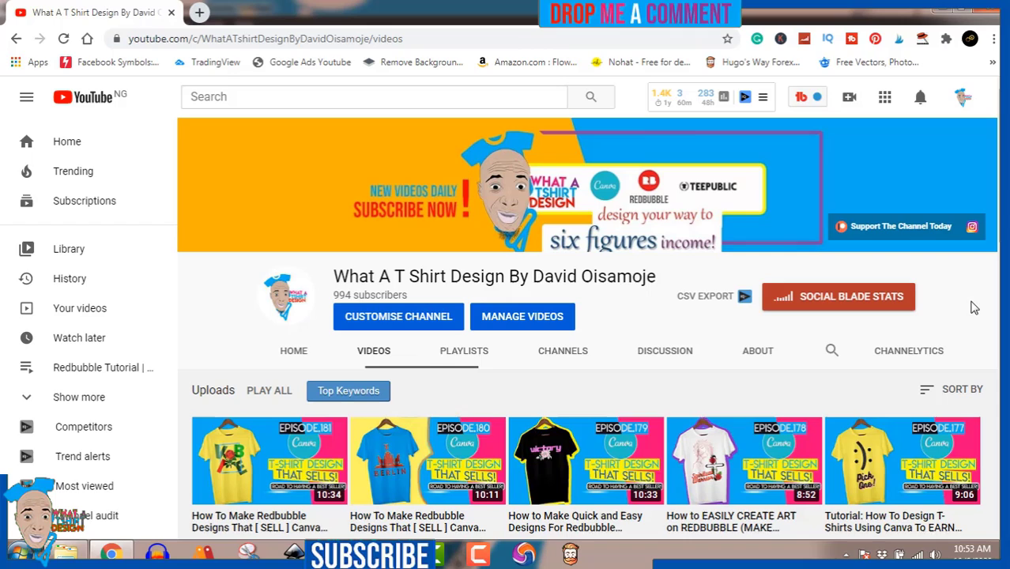
left_click(847, 554)
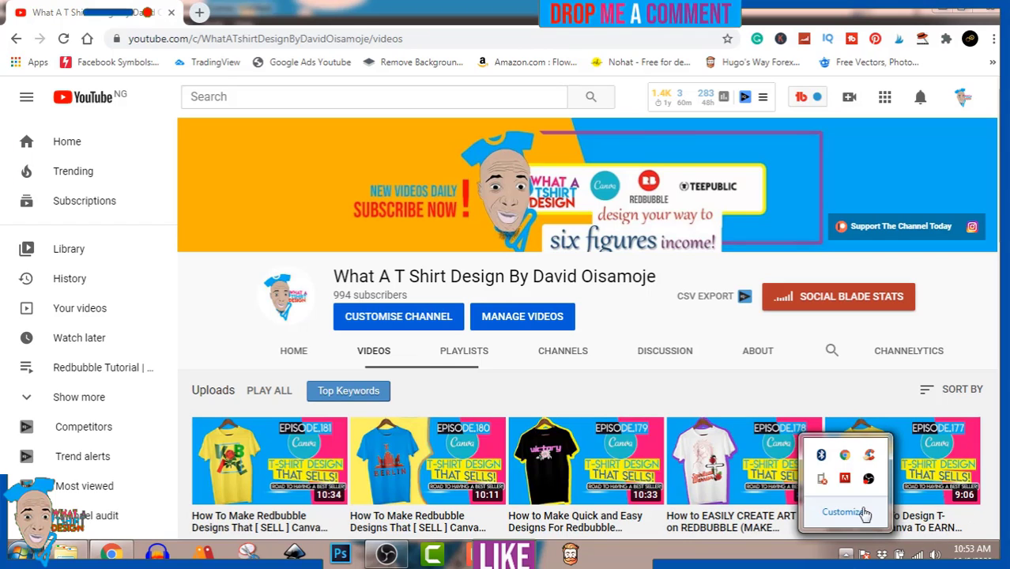
right_click(868, 481)
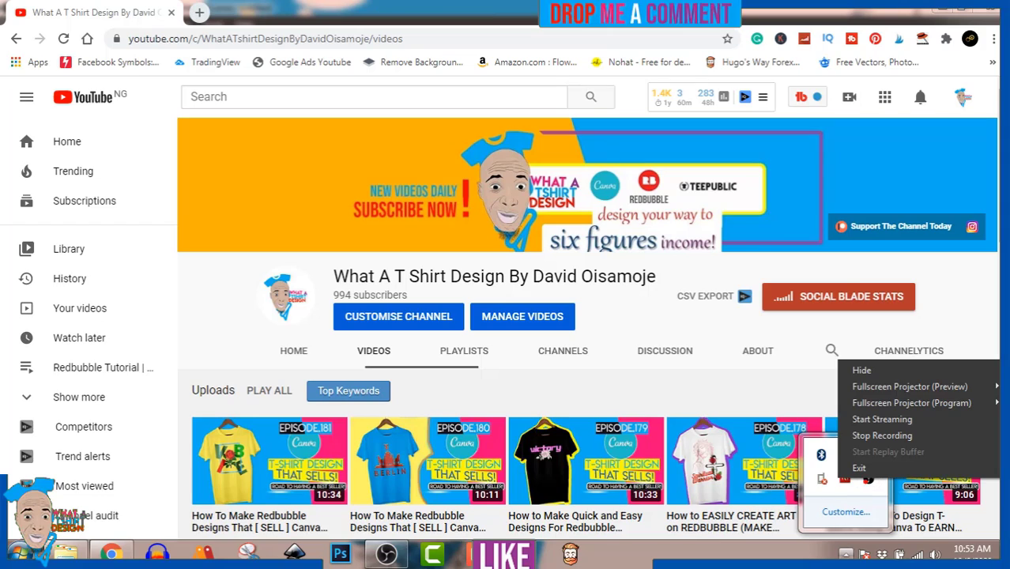
key("Escape")
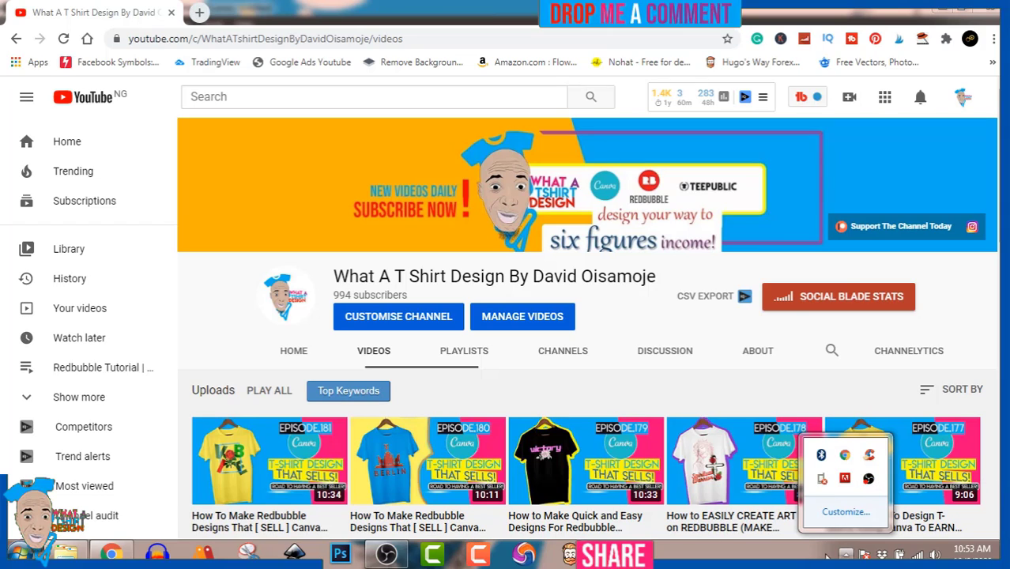
key("Escape")
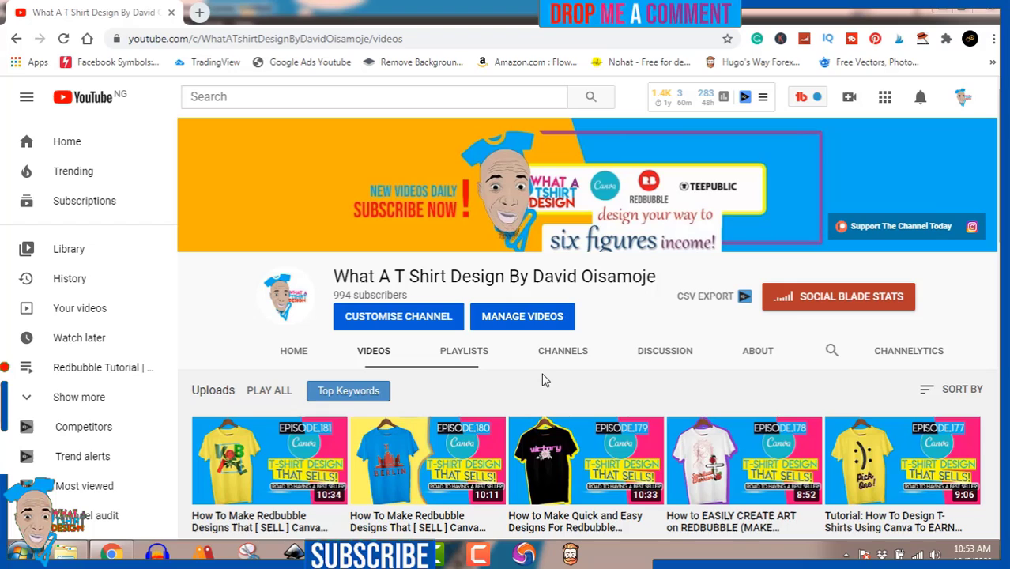
- Browse through the channel's uploaded videos
left_click(373, 356)
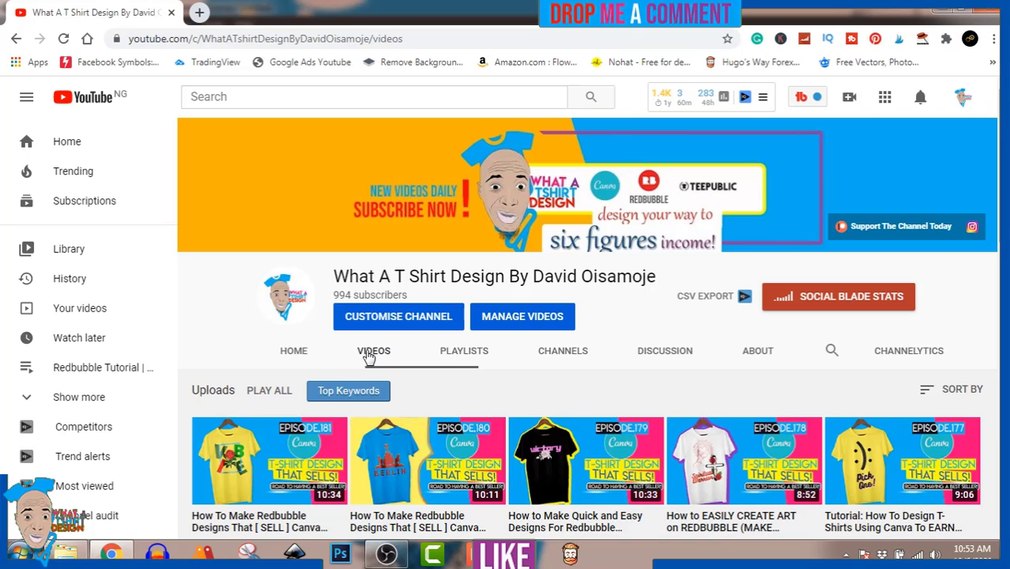
scroll(515, 410, "down", 1)
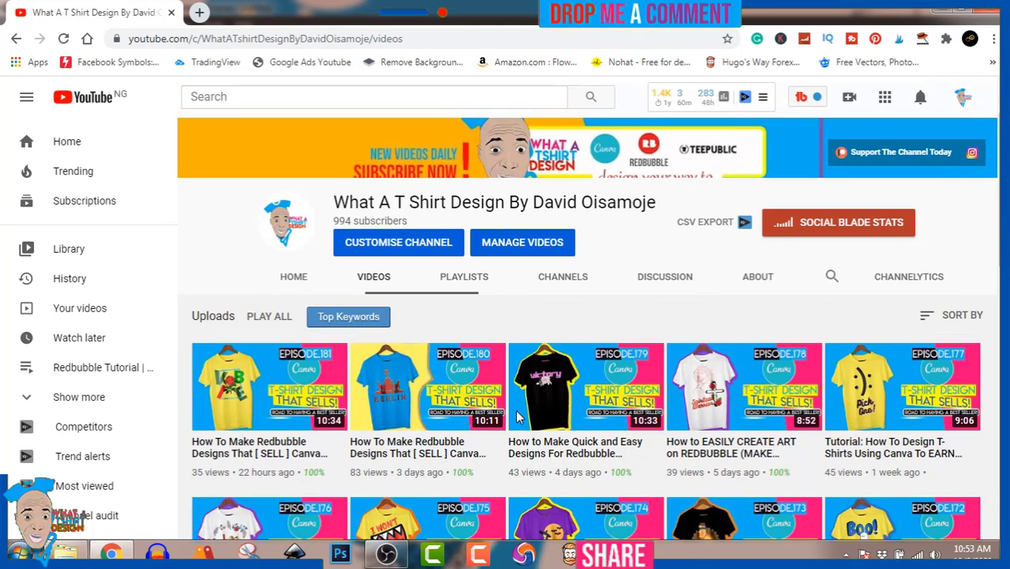
scroll(516, 410, "down", 4)
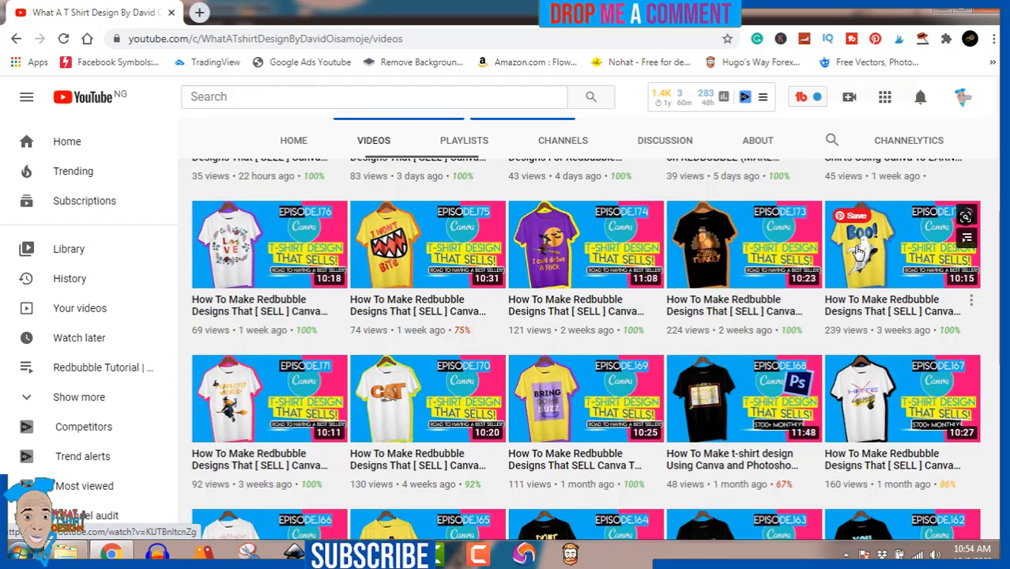
scroll(880, 269, "down", 6)
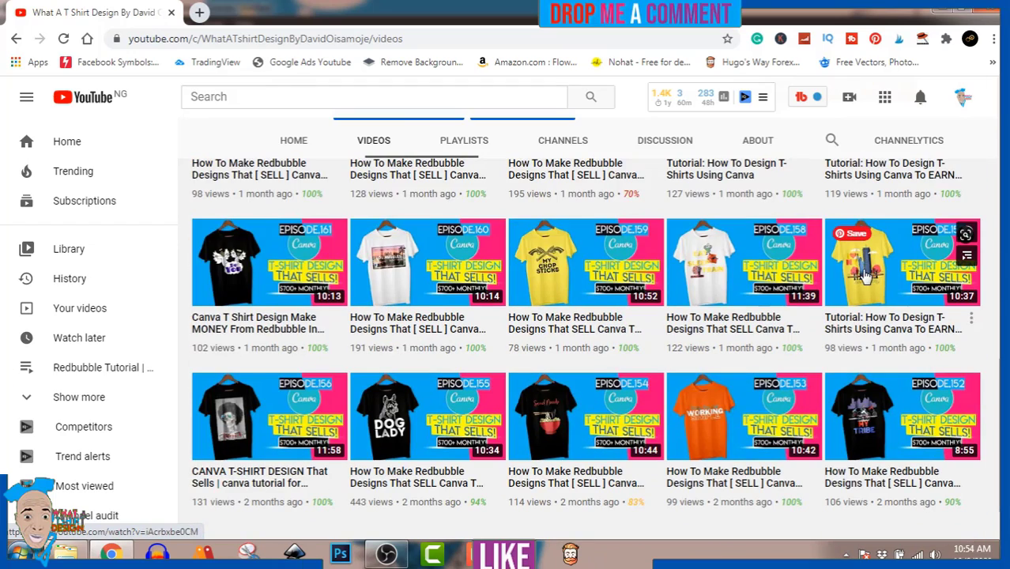
scroll(859, 396, "down", 4)
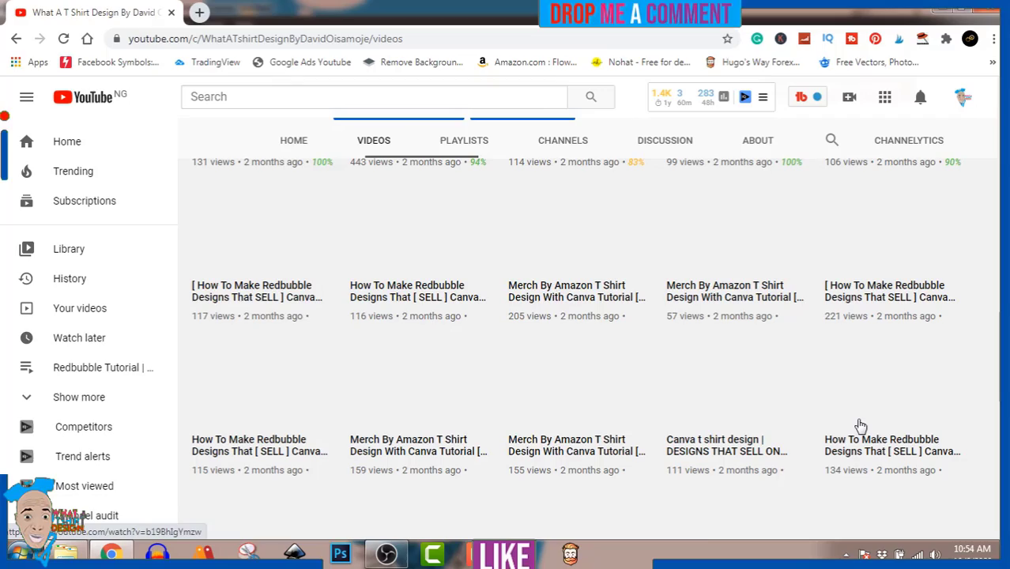
scroll(860, 426, "up", 3)
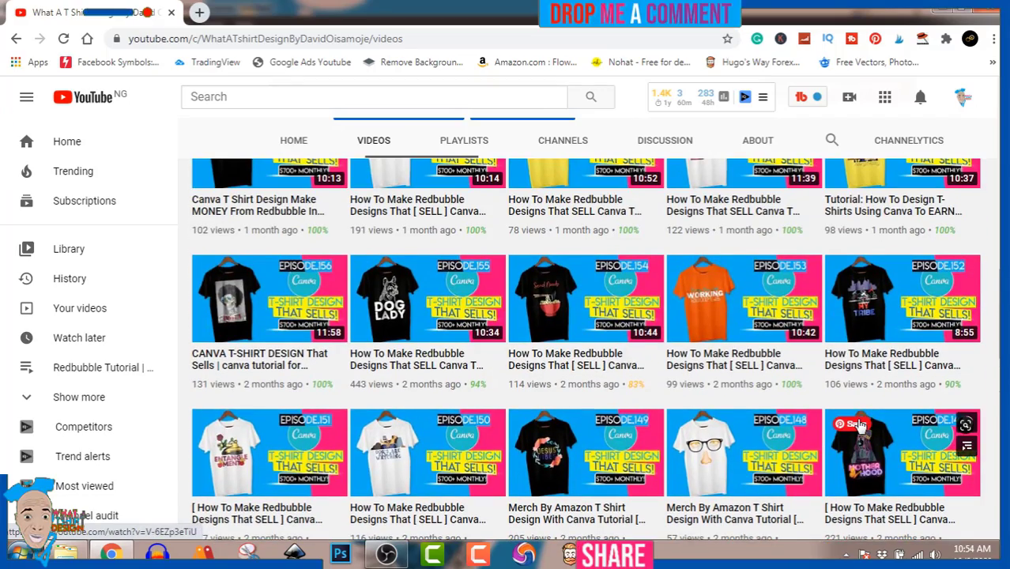
scroll(861, 426, "up", 9)
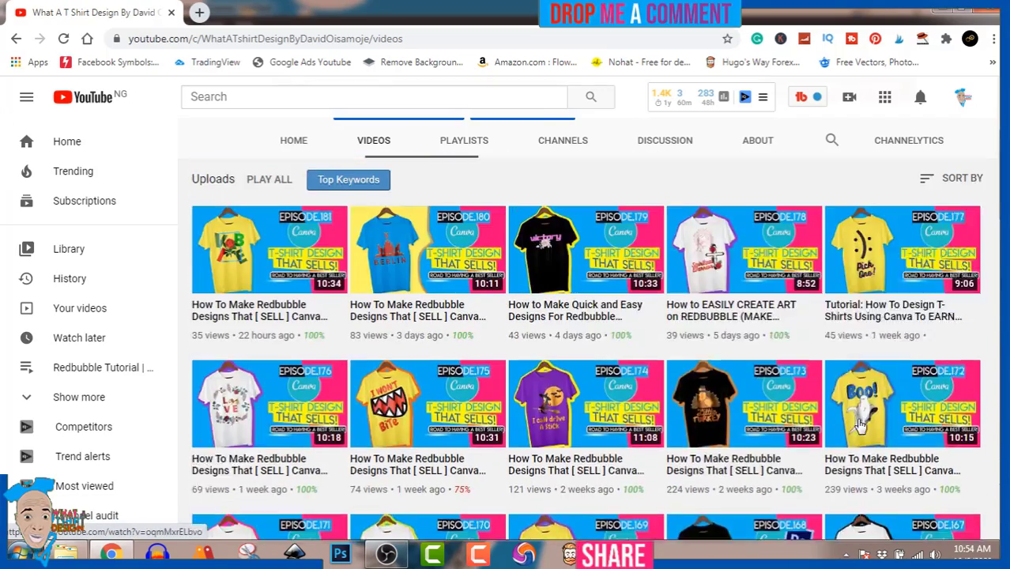
scroll(861, 426, "up", 2)
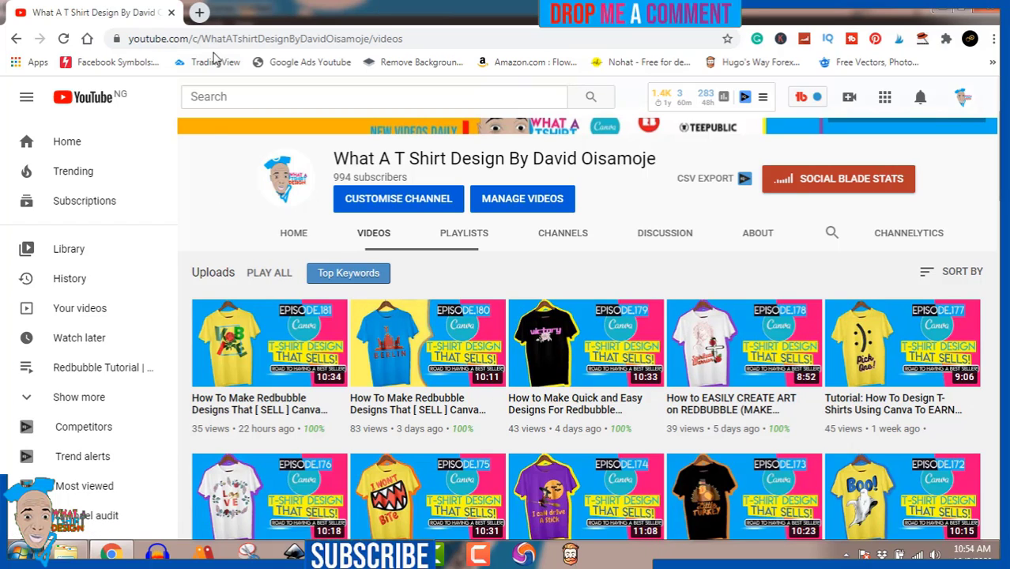
- Open a new Chrome tab and go to the Canva home page from its shortcut
left_click(200, 12)
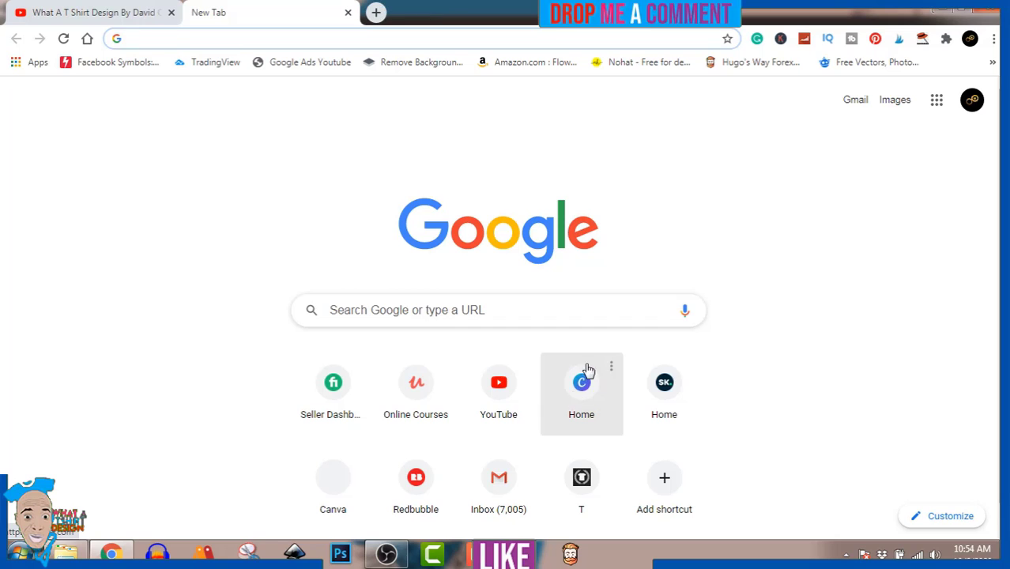
left_click(592, 392)
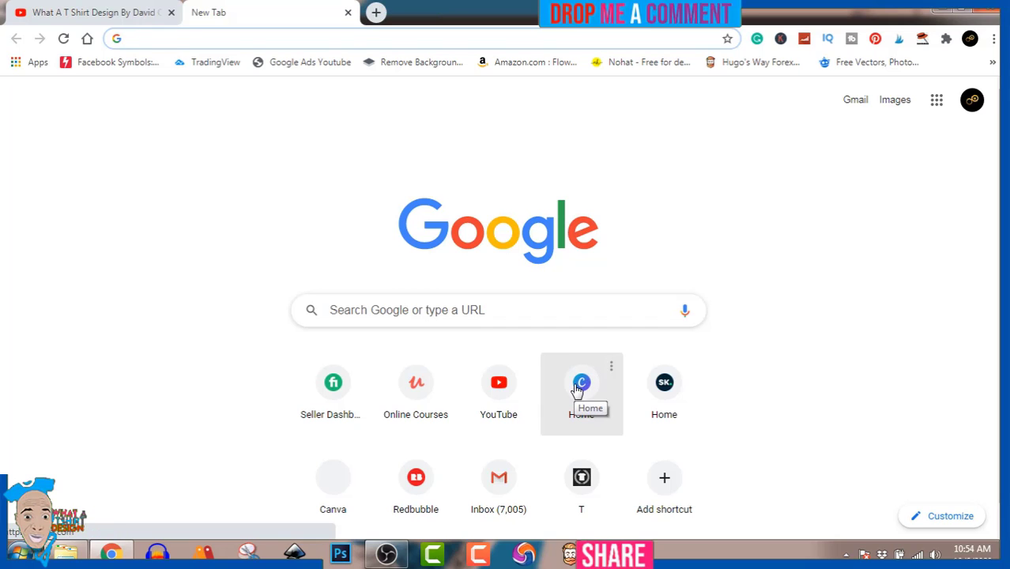
left_click(578, 387)
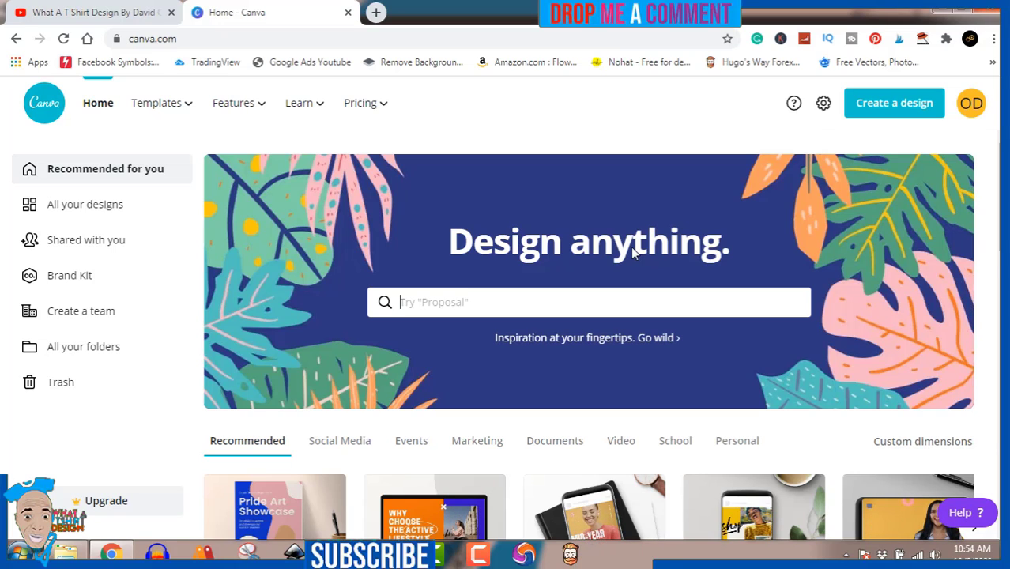
- Enter custom design dimensions of 4500 width by 5400 height, keeping px as the unit
left_click(895, 108)
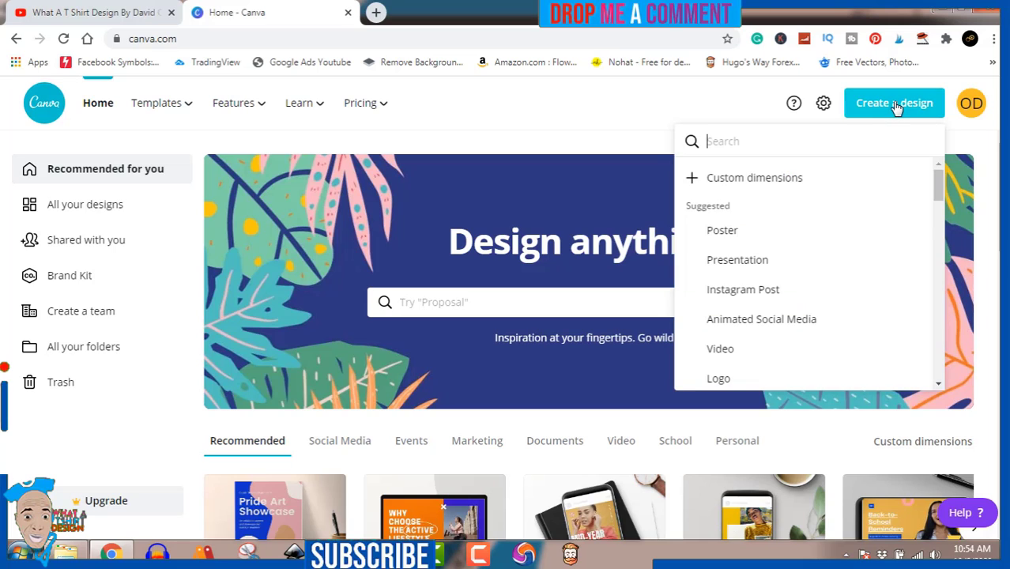
left_click(756, 179)
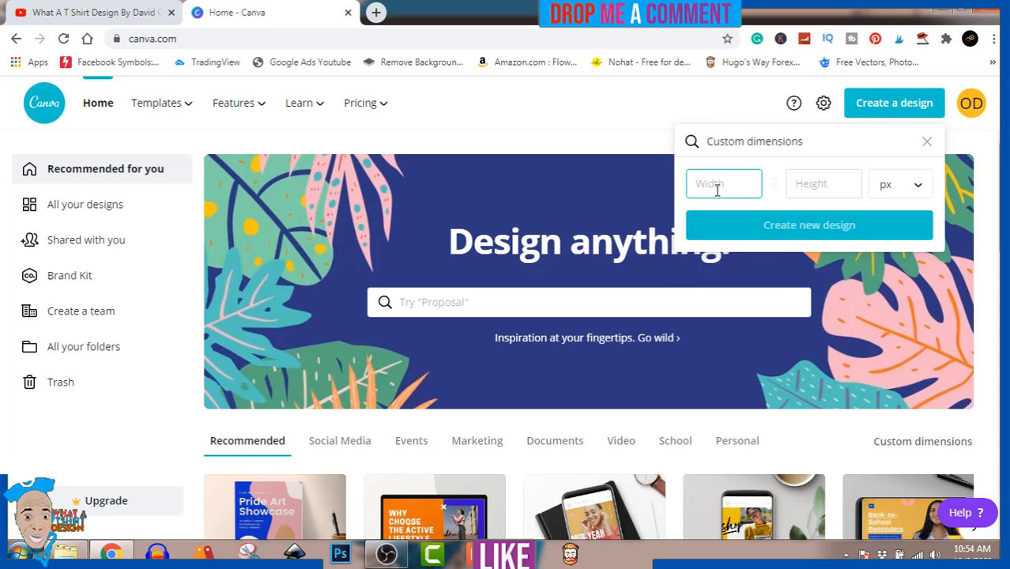
type("4")
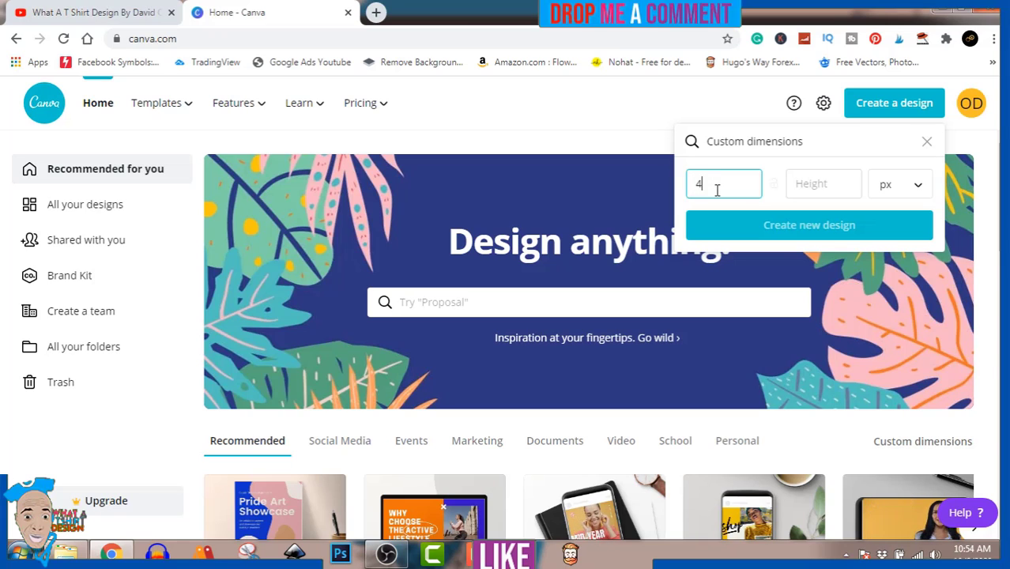
type("500")
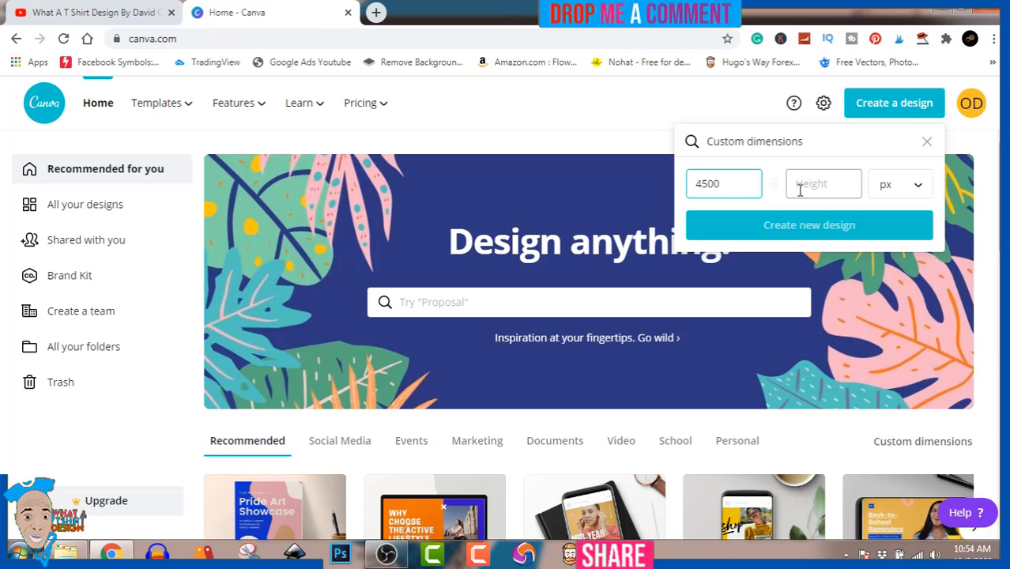
left_click(800, 188)
type("5400")
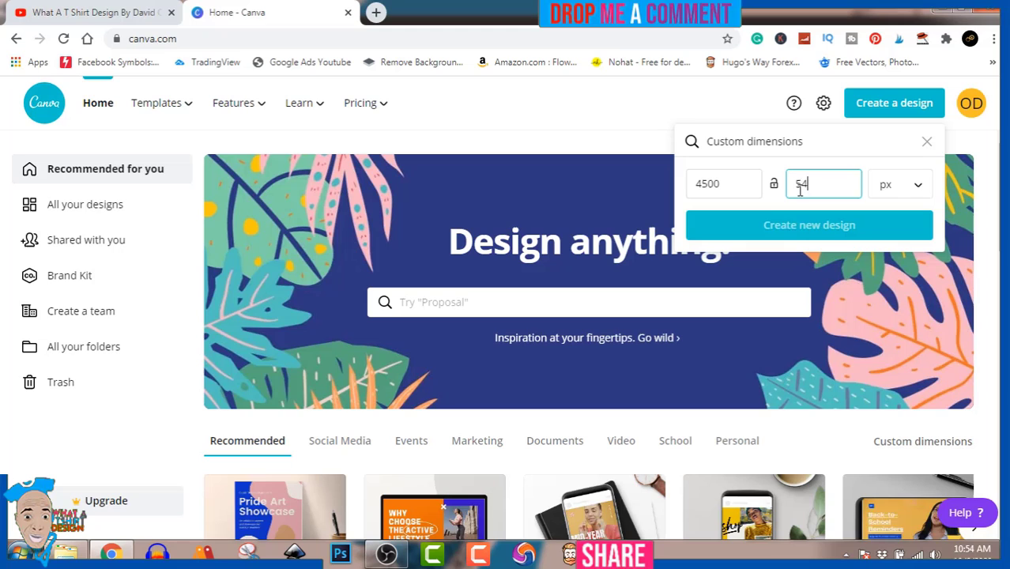
left_click(894, 195)
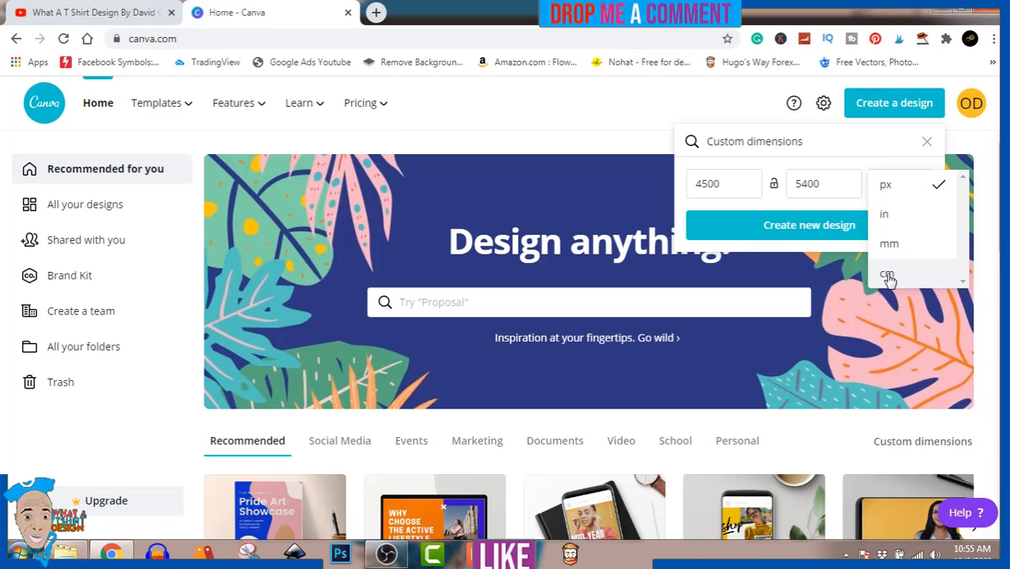
left_click(818, 227)
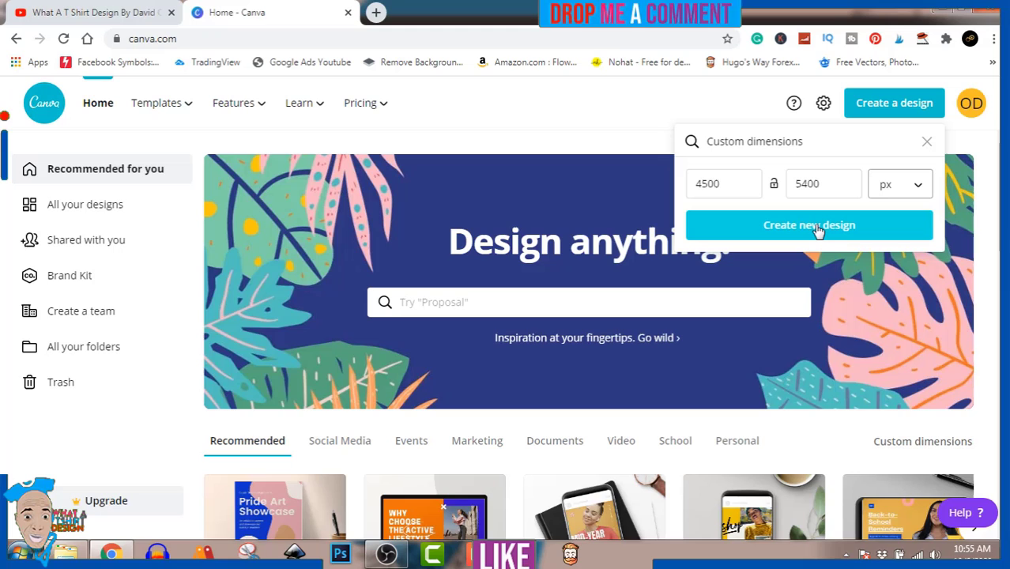
- Create the new 4500 × 5400 px custom design
left_click(818, 228)
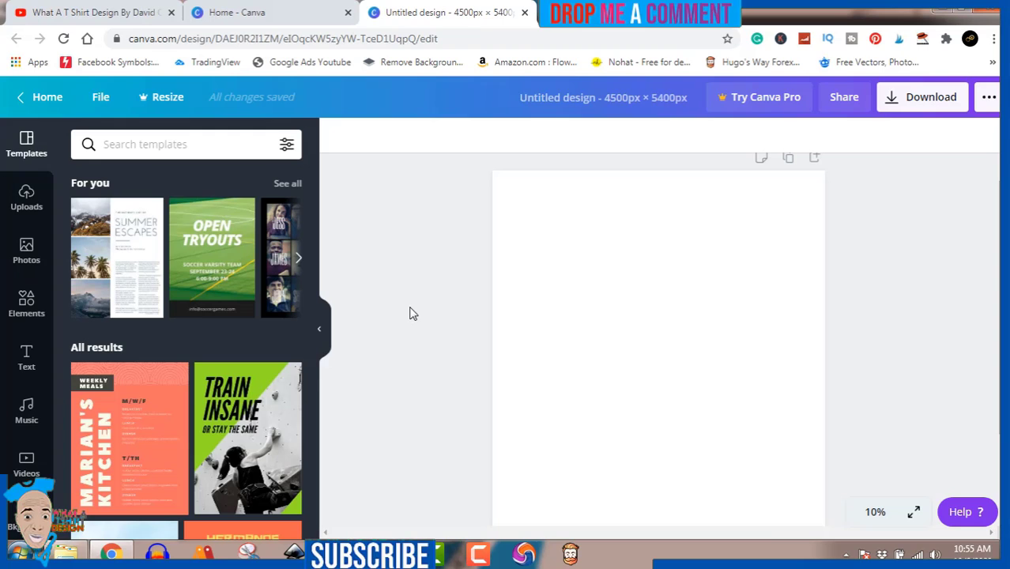
- Add the recently used square frame, centre it lower, and flatten it into a wide rectangle
left_click(24, 305)
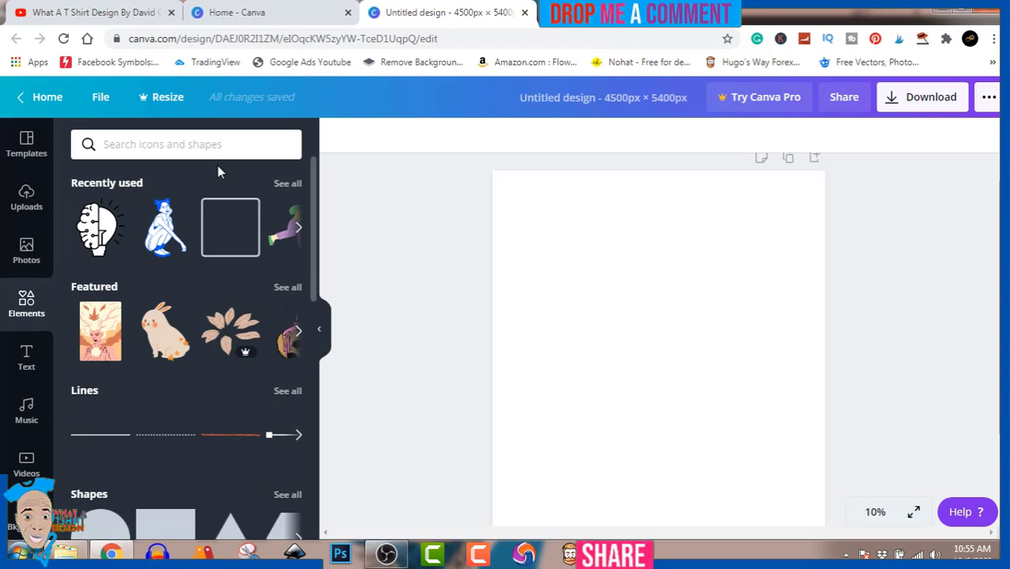
left_click(226, 218)
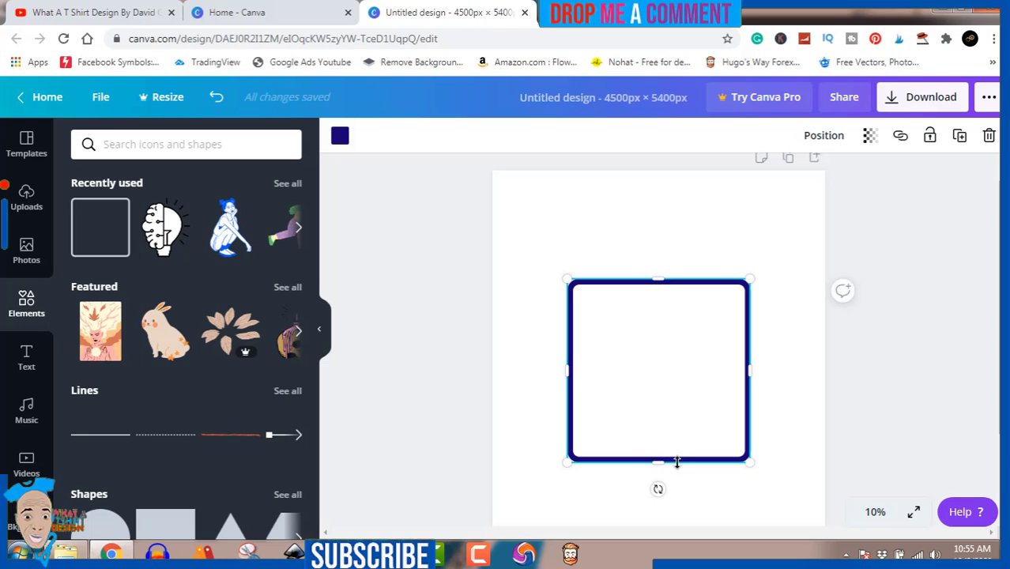
left_click_drag(664, 357, 666, 424)
scroll(658, 411, "down", 2)
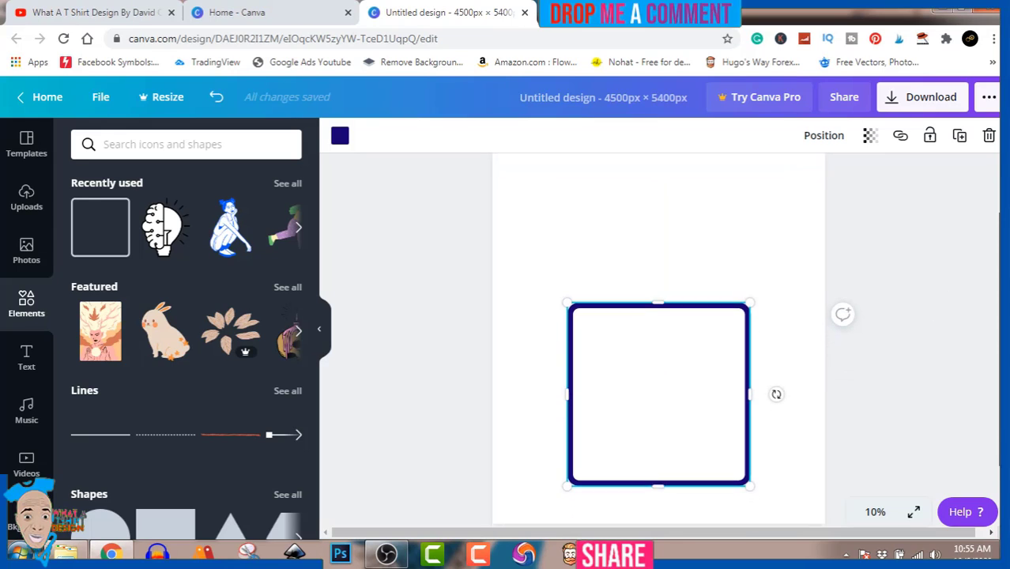
key("Escape")
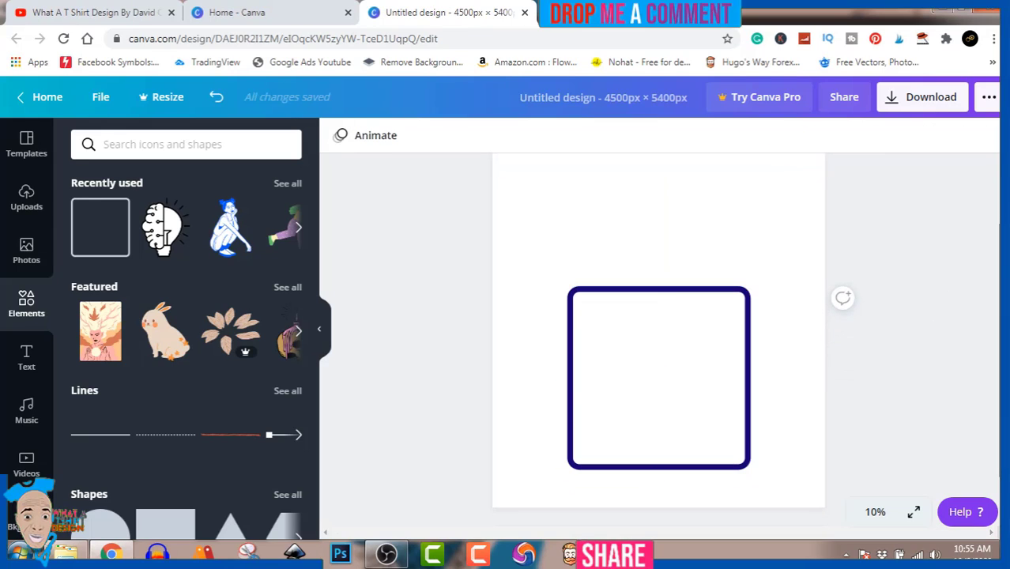
left_click(664, 456)
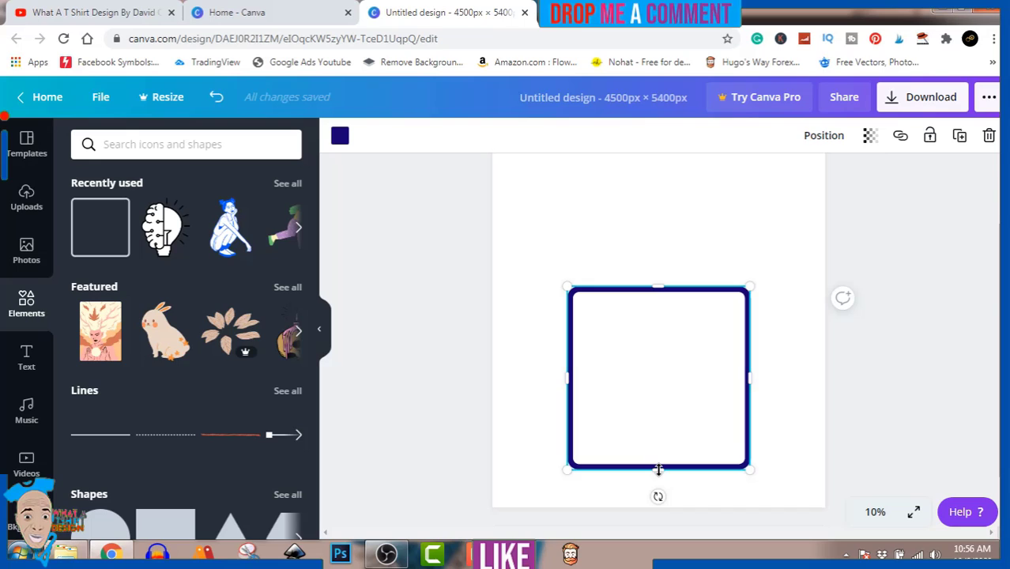
left_click_drag(658, 469, 684, 327)
left_click(867, 388)
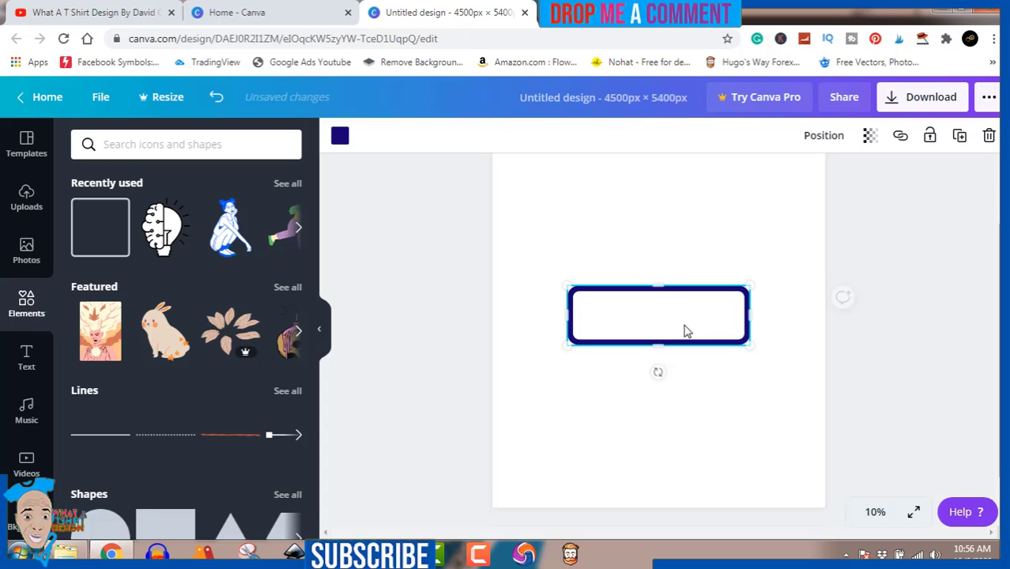
- Add a heading text box reading THINK
left_click(28, 366)
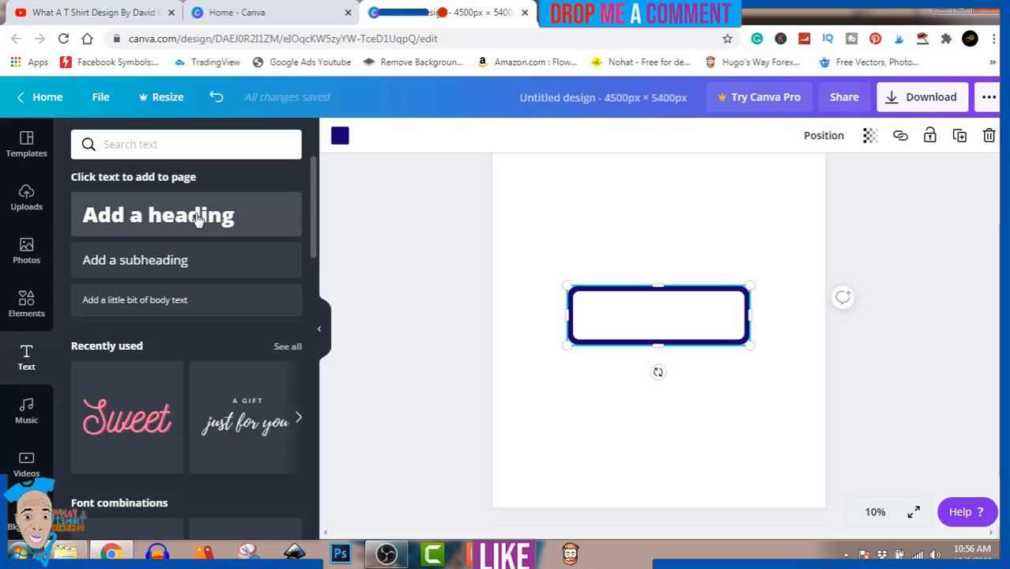
left_click(198, 220)
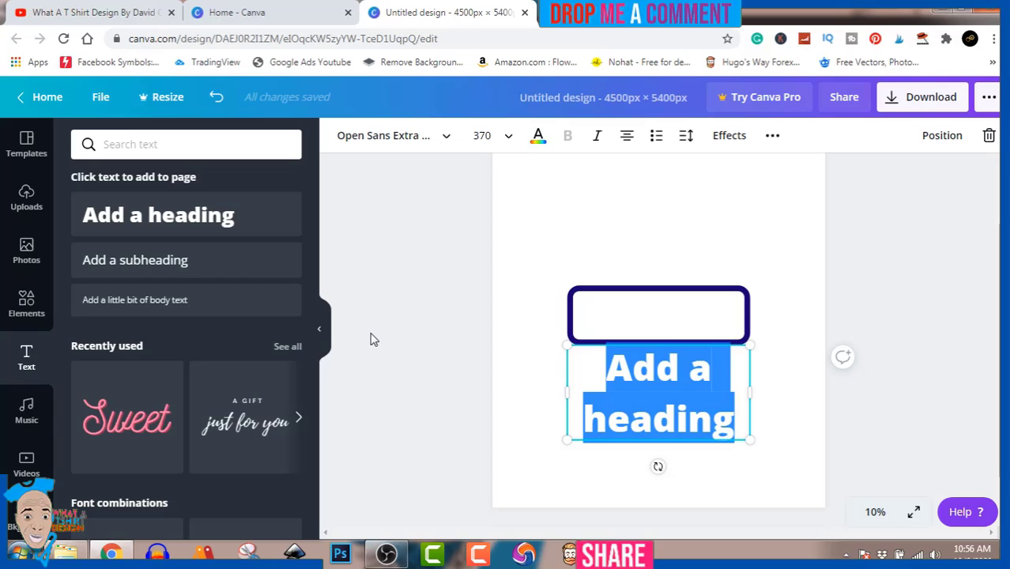
type("TH")
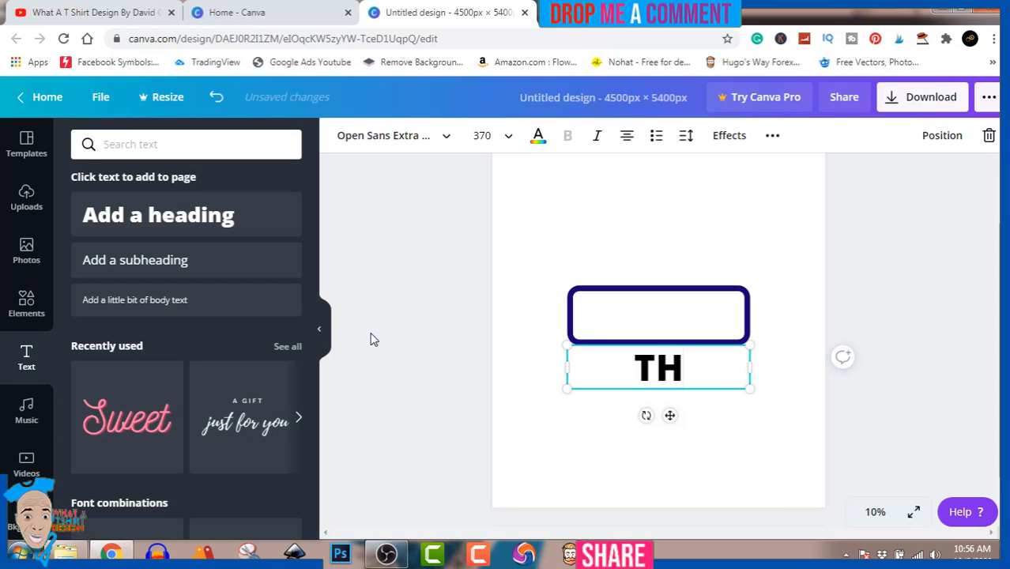
type("INK")
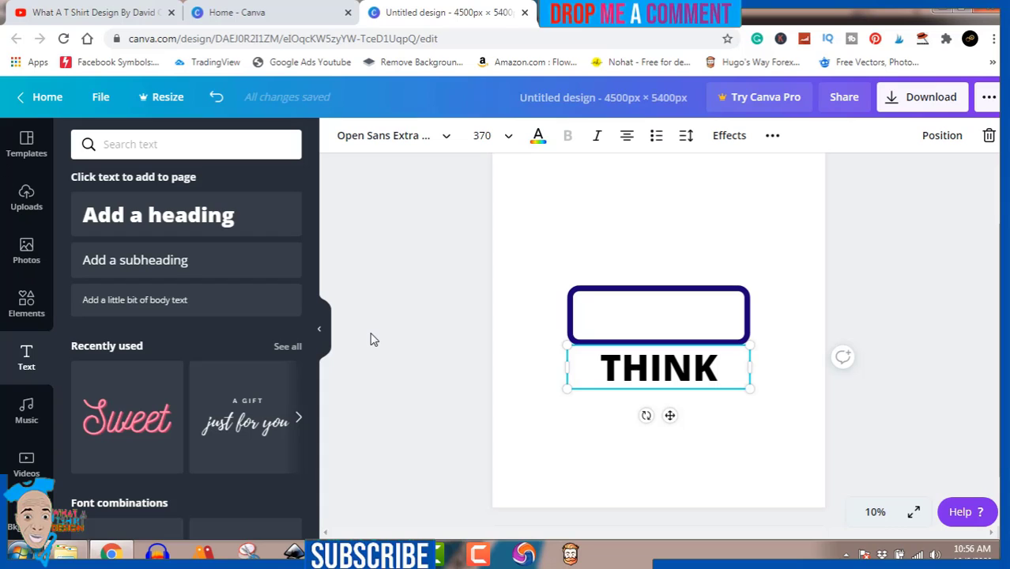
left_click(899, 300)
- Move THINK into the rounded frame, enlarge it to size 447, and centre it
left_click_drag(694, 370, 689, 318)
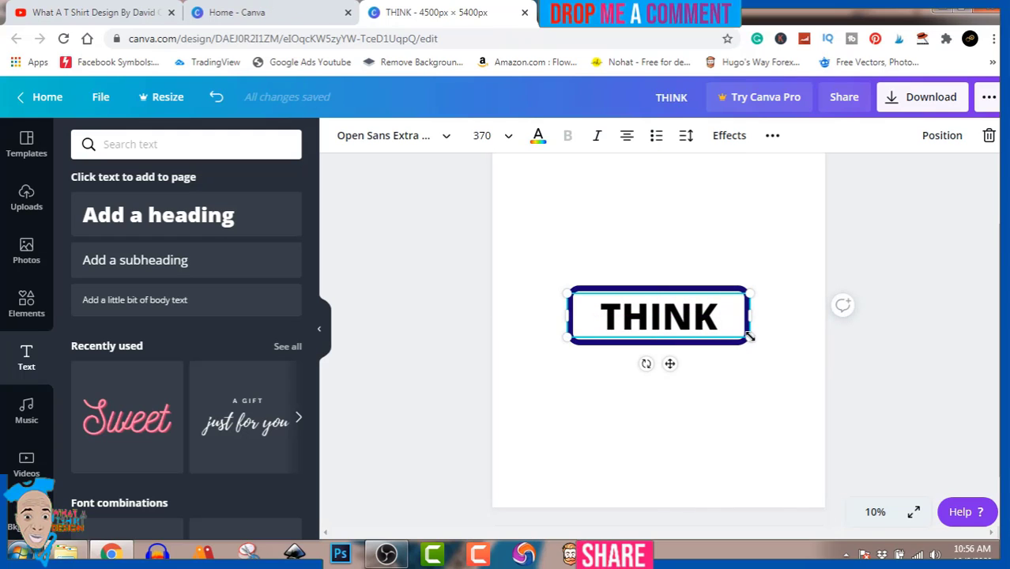
left_click_drag(753, 340, 773, 356)
left_click_drag(724, 323, 706, 311)
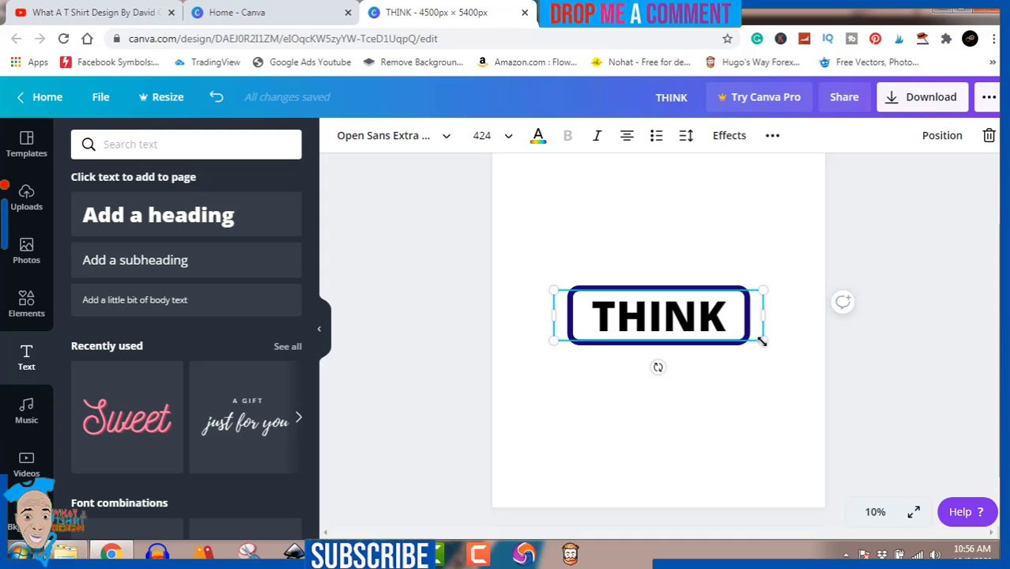
left_click_drag(761, 340, 776, 344)
mouse_move(710, 313)
left_mouse_down()
mouse_move(686, 307)
mouse_move(701, 308)
left_mouse_up()
- Make the page background black
left_click(907, 247)
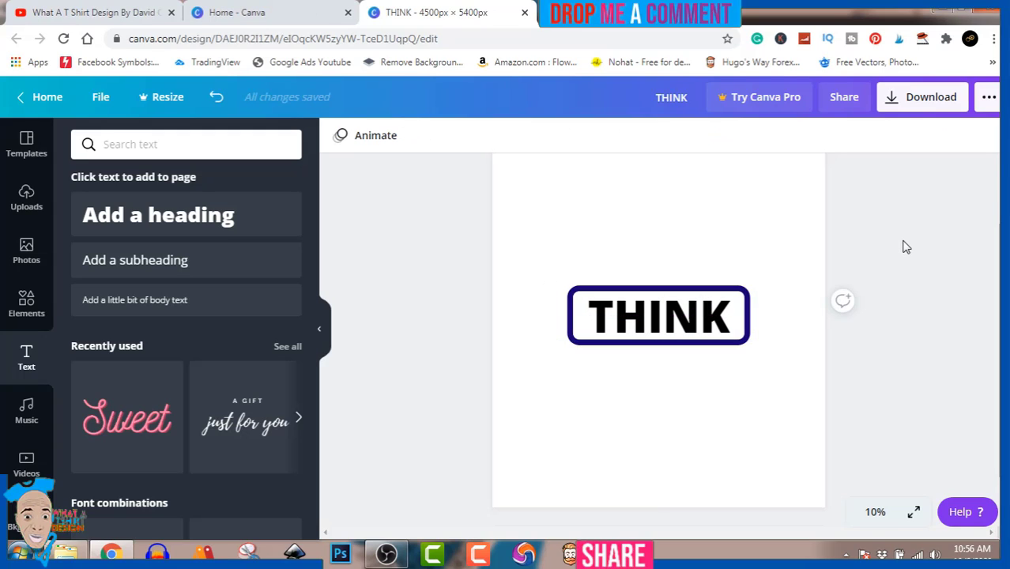
left_click(796, 245)
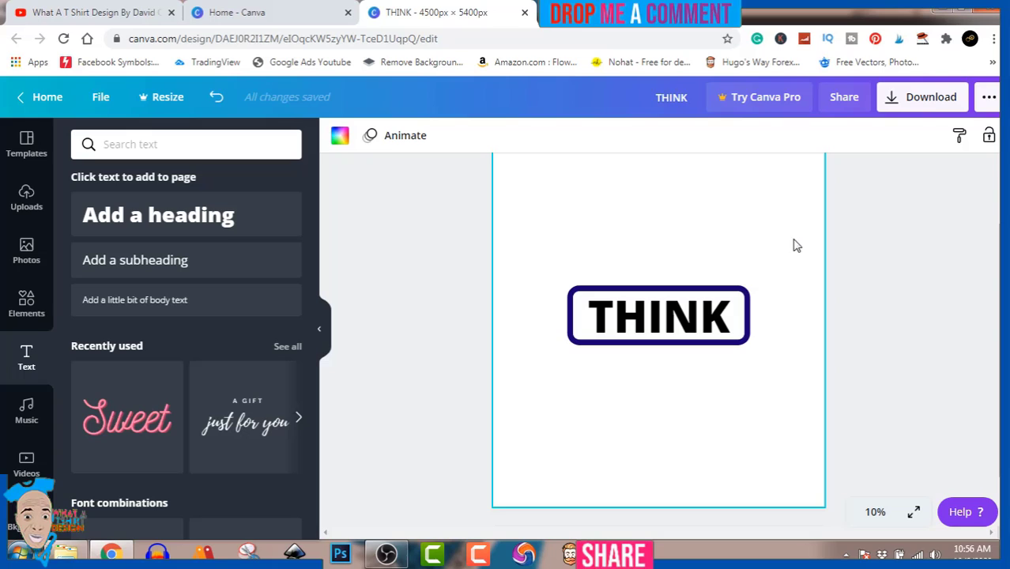
left_click(341, 140)
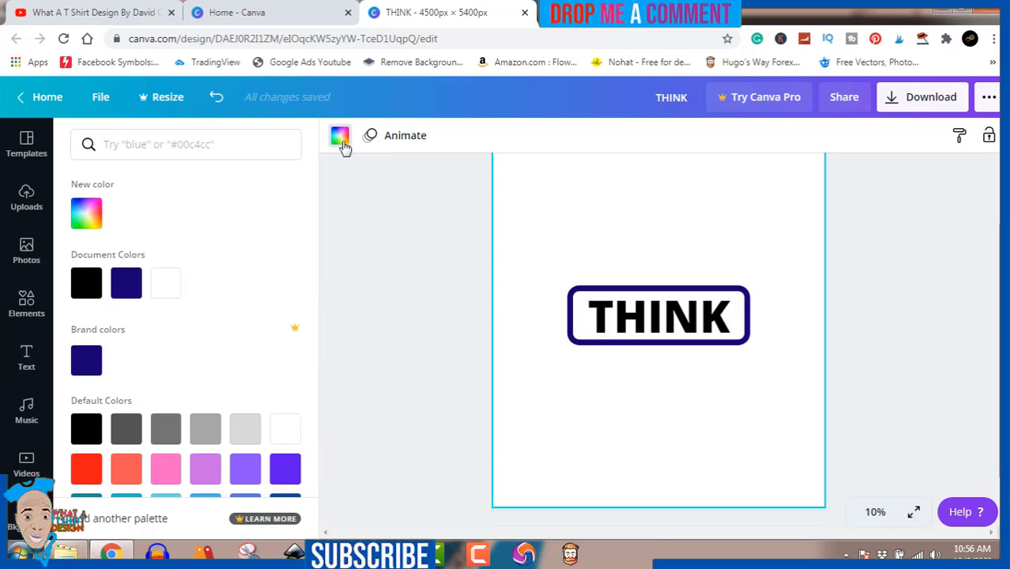
left_click(86, 283)
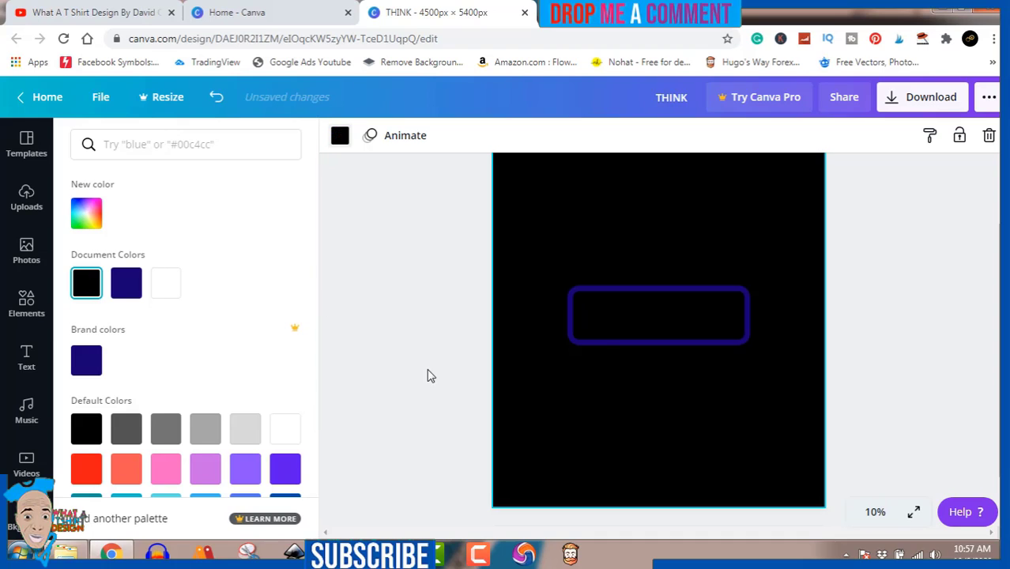
- Change the THINK text colour to white
left_click(616, 327)
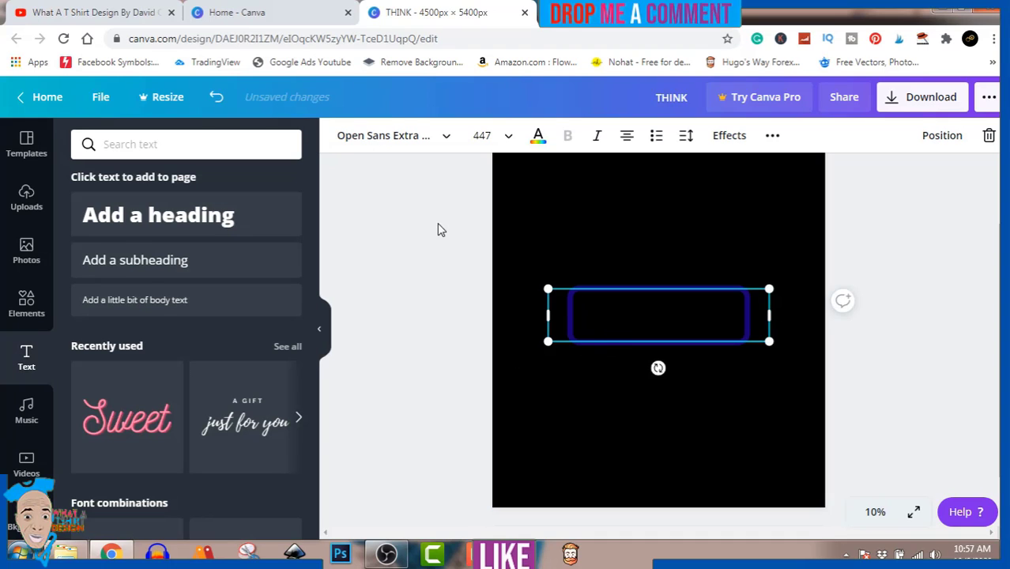
left_click(538, 136)
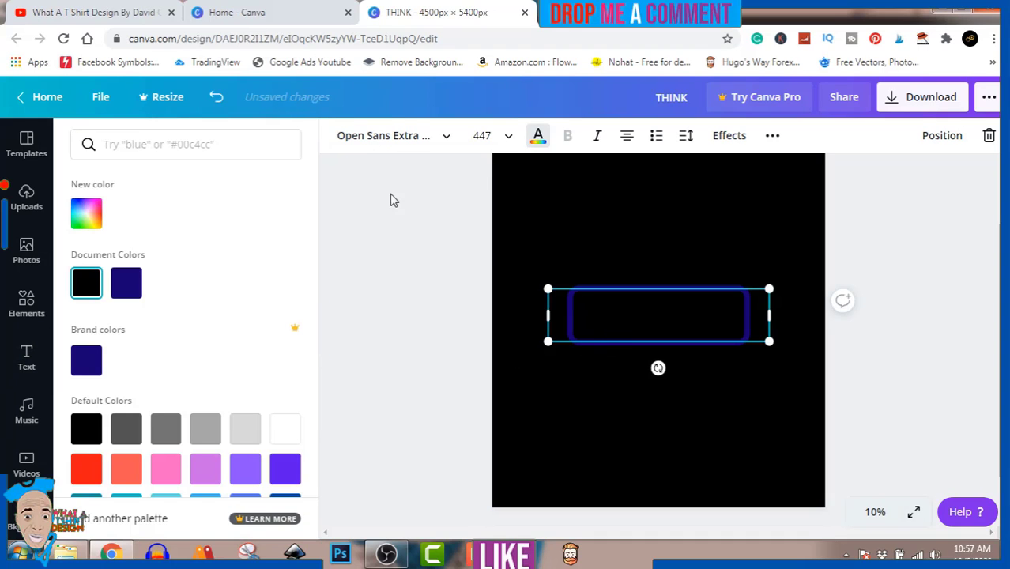
left_click(287, 437)
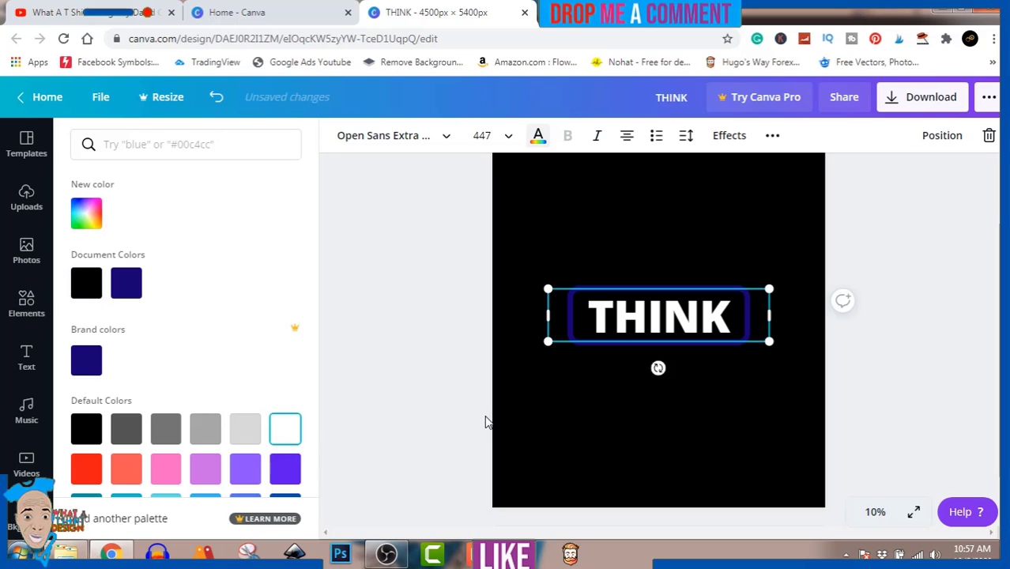
left_click(569, 322)
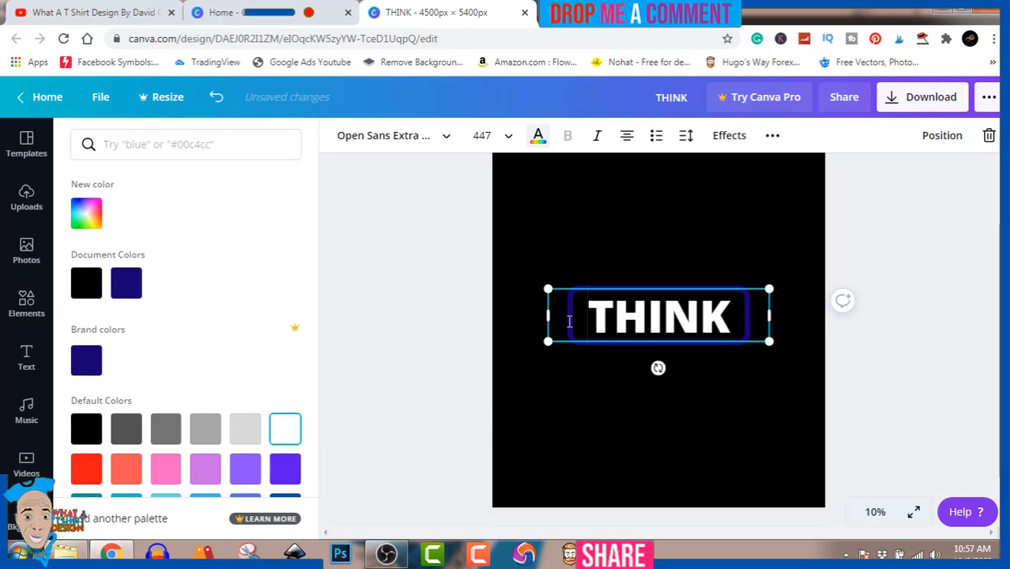
left_click(608, 390)
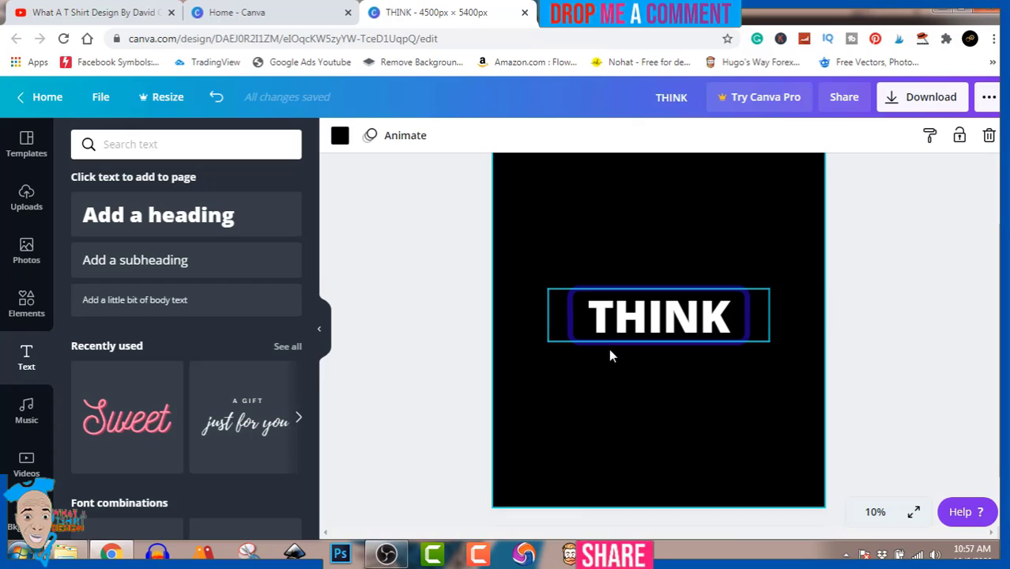
- Make the rounded frame's outline white
left_click_drag(653, 299, 648, 308)
left_click(647, 289)
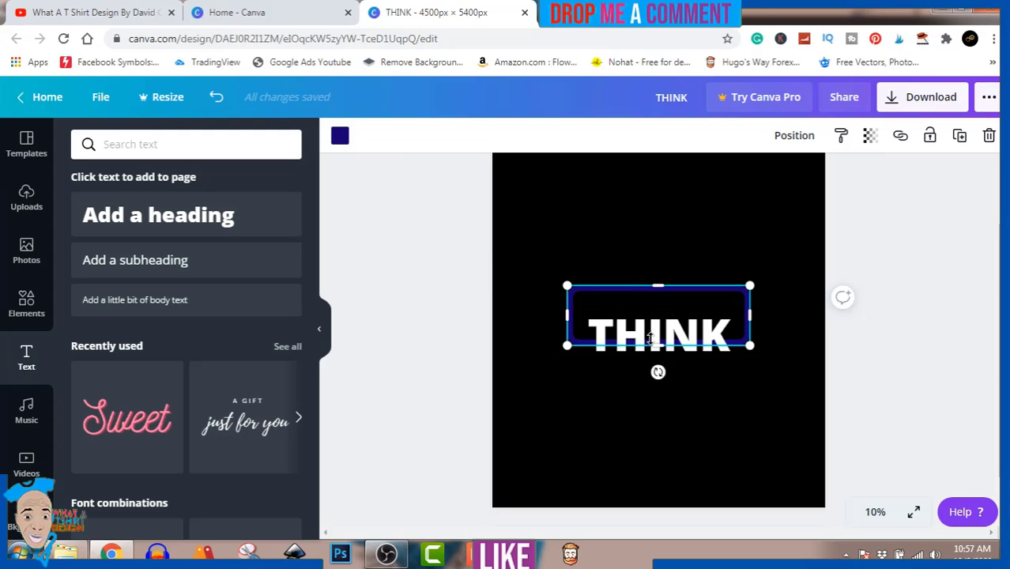
left_click(340, 139)
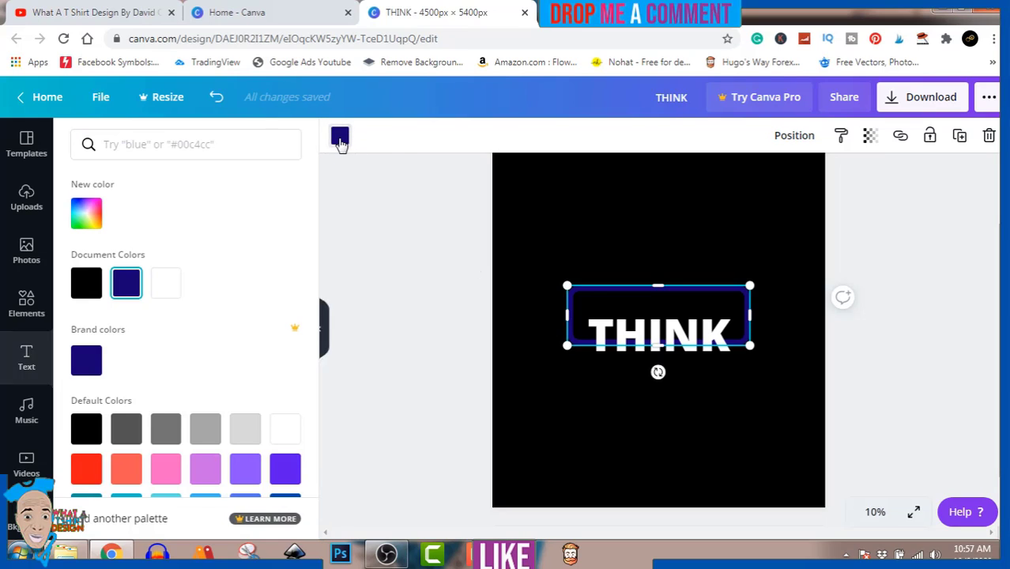
left_click(170, 290)
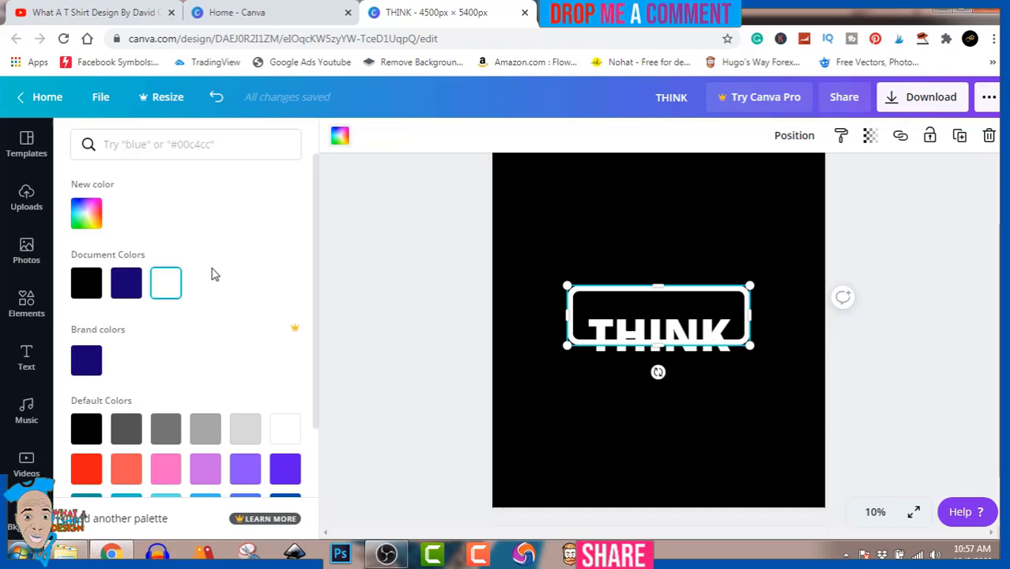
key("Escape")
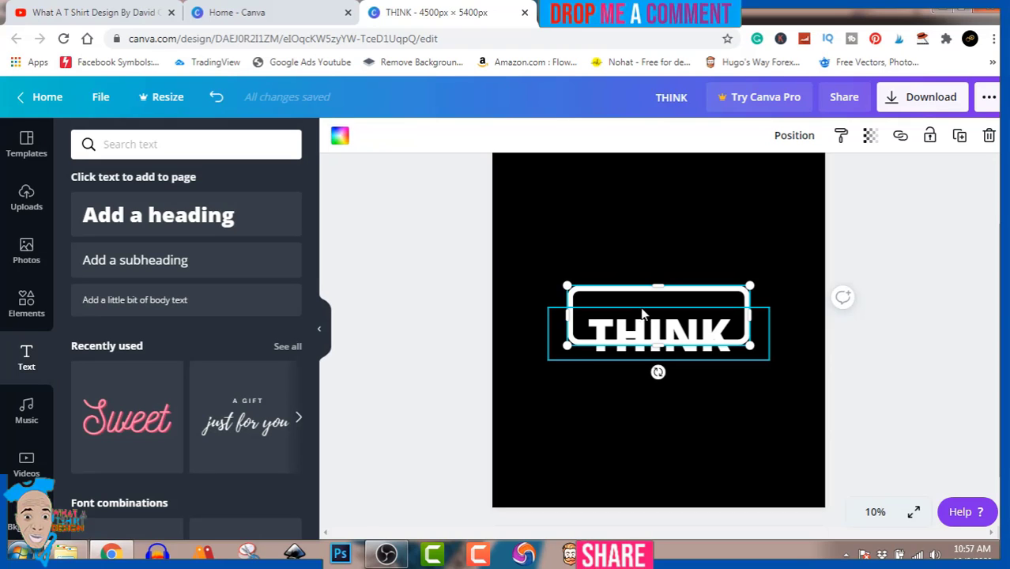
- Move THINK back to the centre of the frame
left_click(648, 328)
left_click_drag(648, 328, 646, 305)
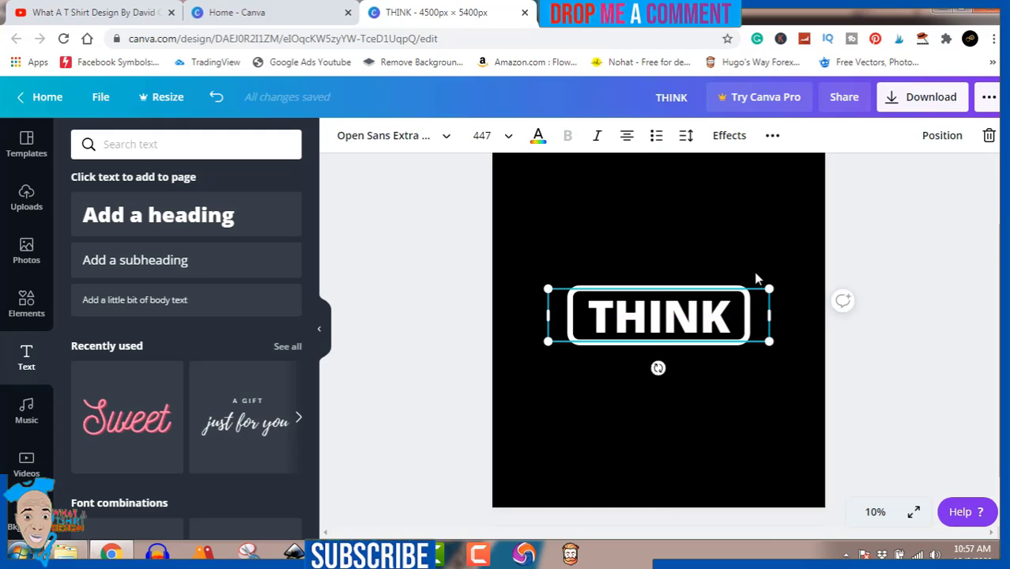
left_click(909, 237)
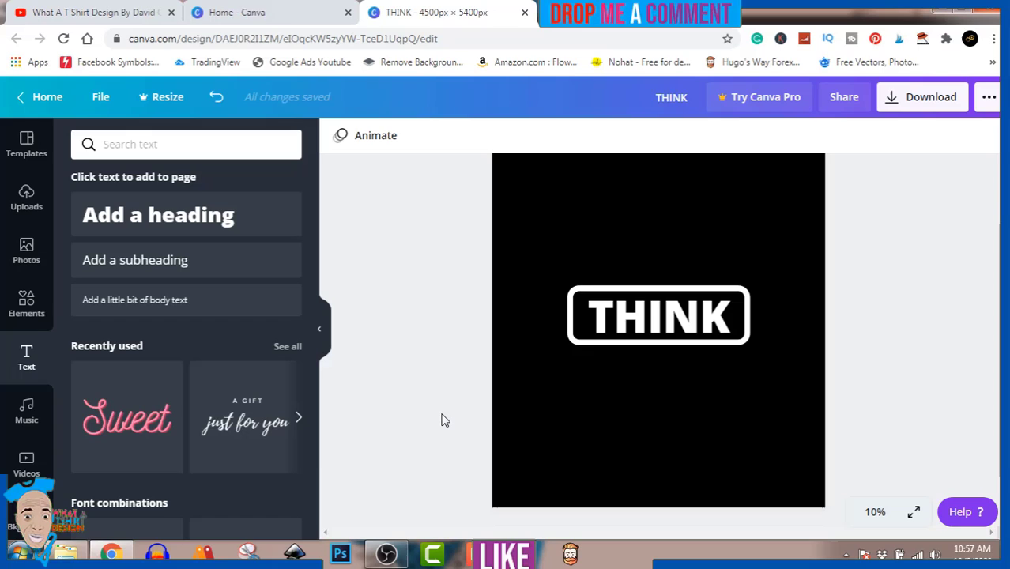
- Add the pink 'Sweet' script text below THINK and retype it as 'it's not illegal yet'
left_click(151, 434)
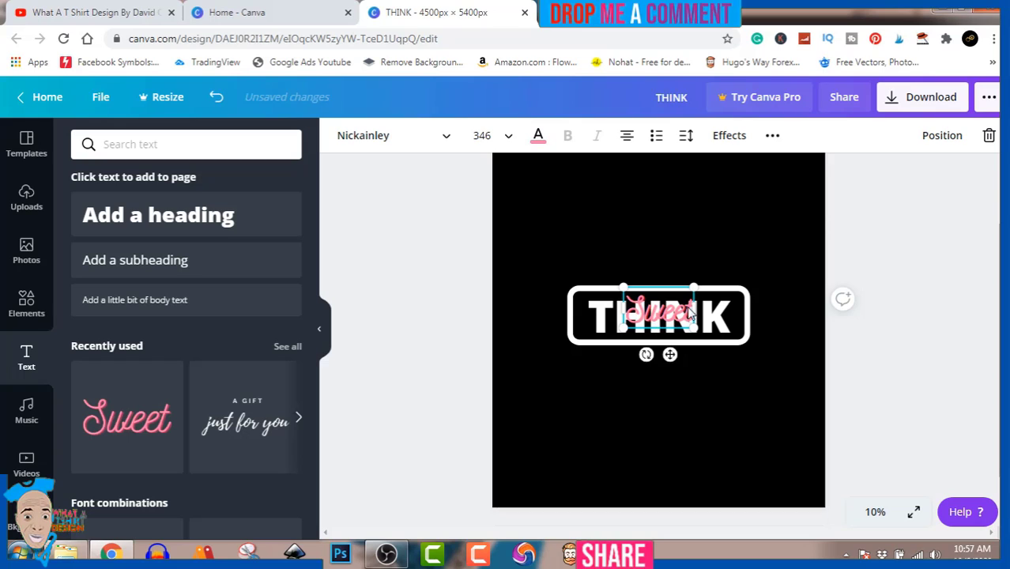
left_click_drag(668, 308, 668, 369)
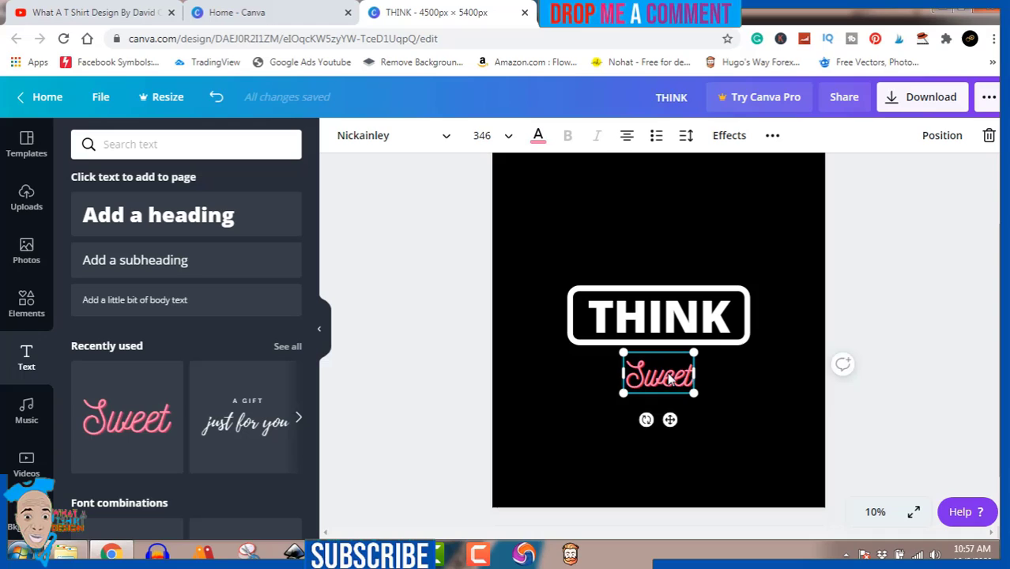
double_click(668, 371)
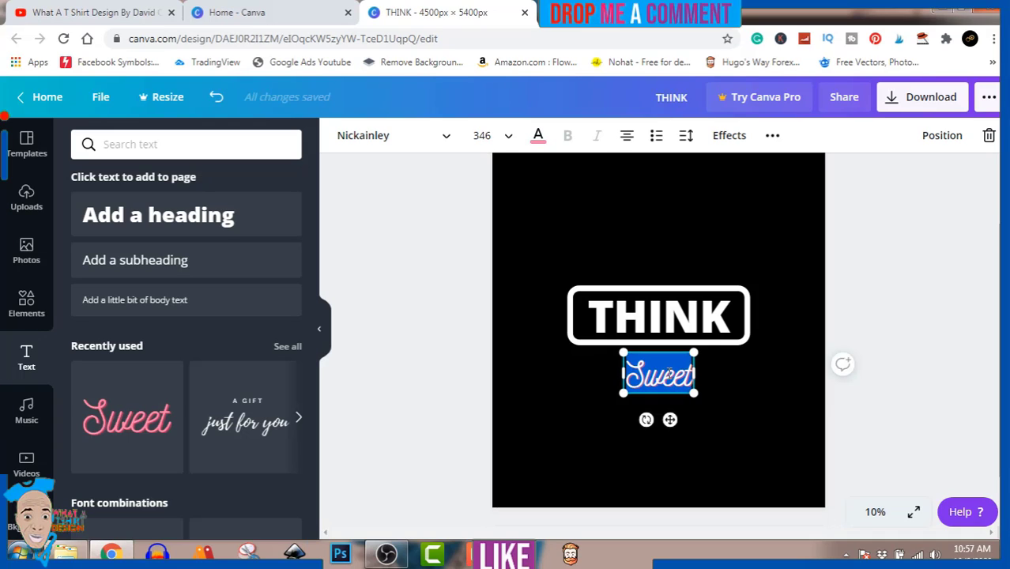
type("it")
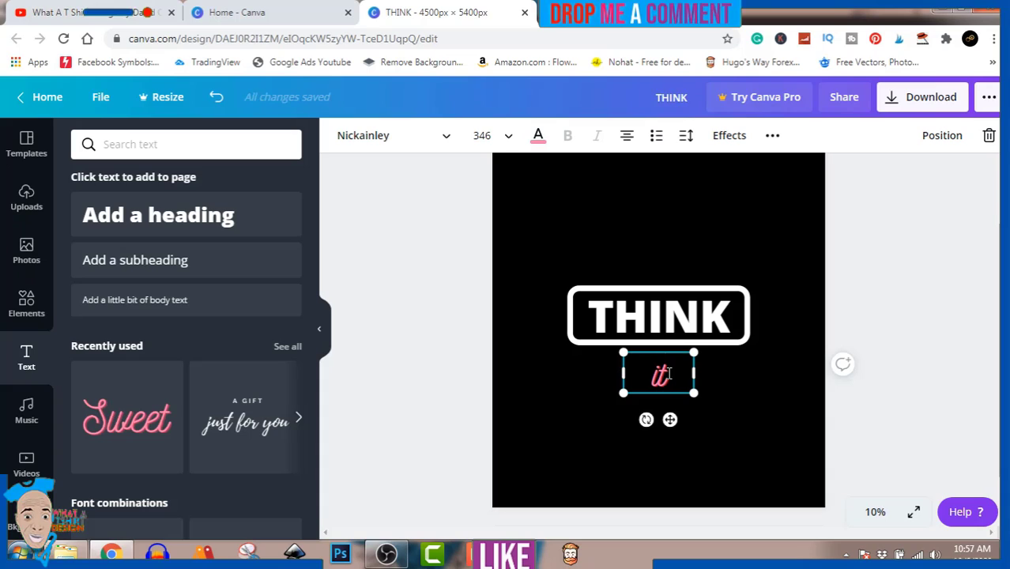
type("'s")
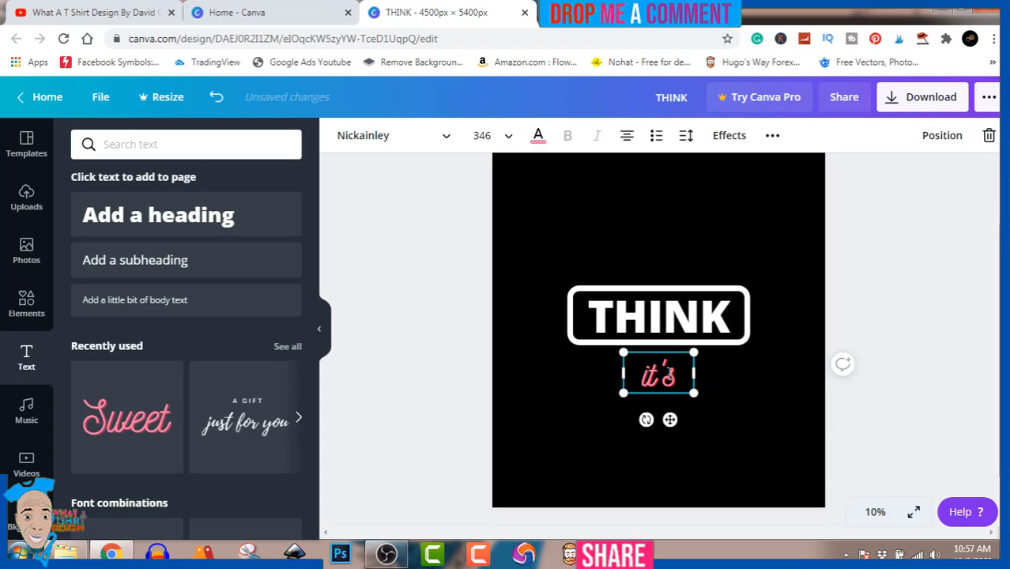
type(" not")
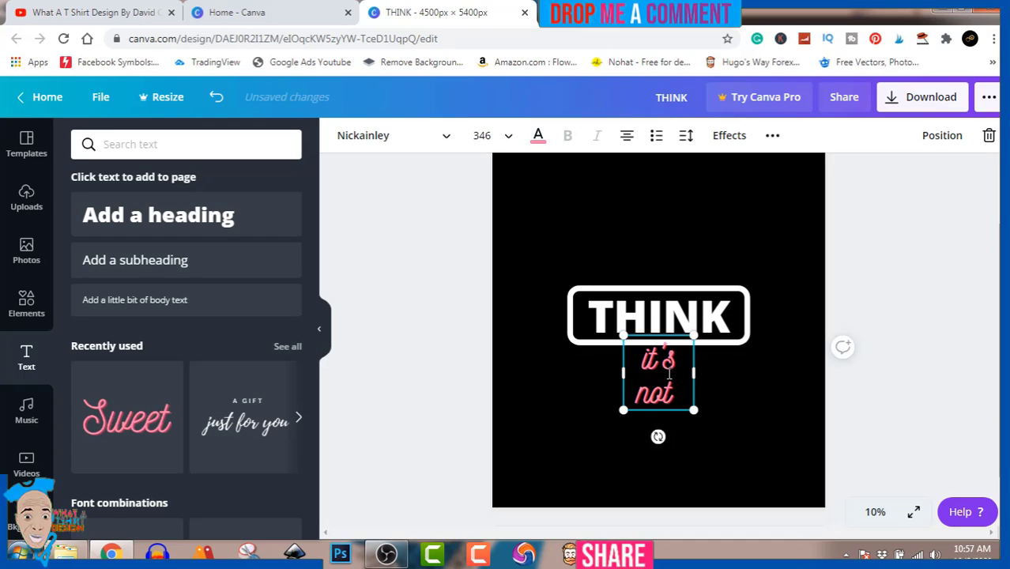
type(" ill")
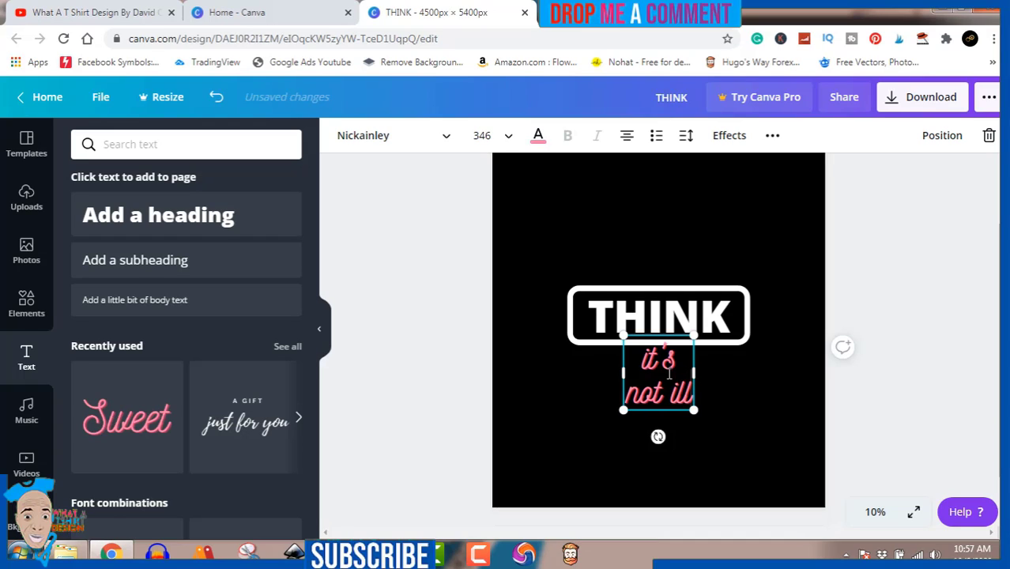
type("egal")
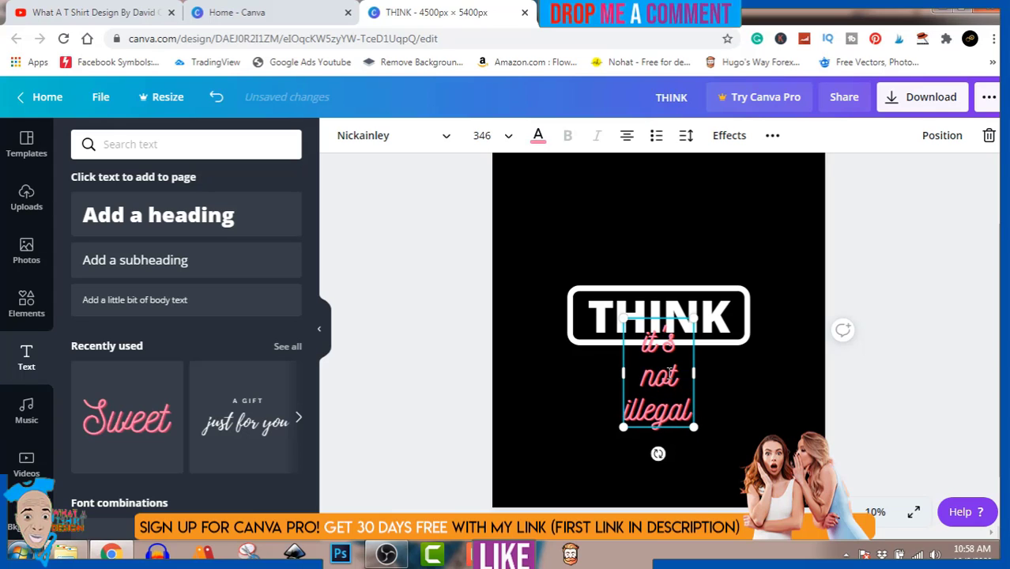
type(" yet")
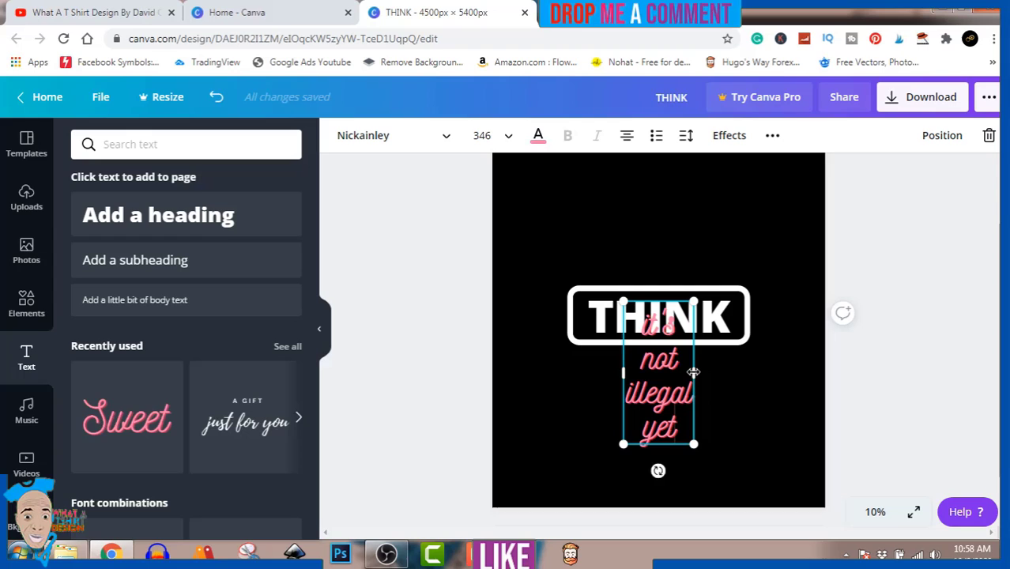
- Widen the pink script text box onto one line and centre it under the THINK frame
left_click_drag(693, 372, 831, 381)
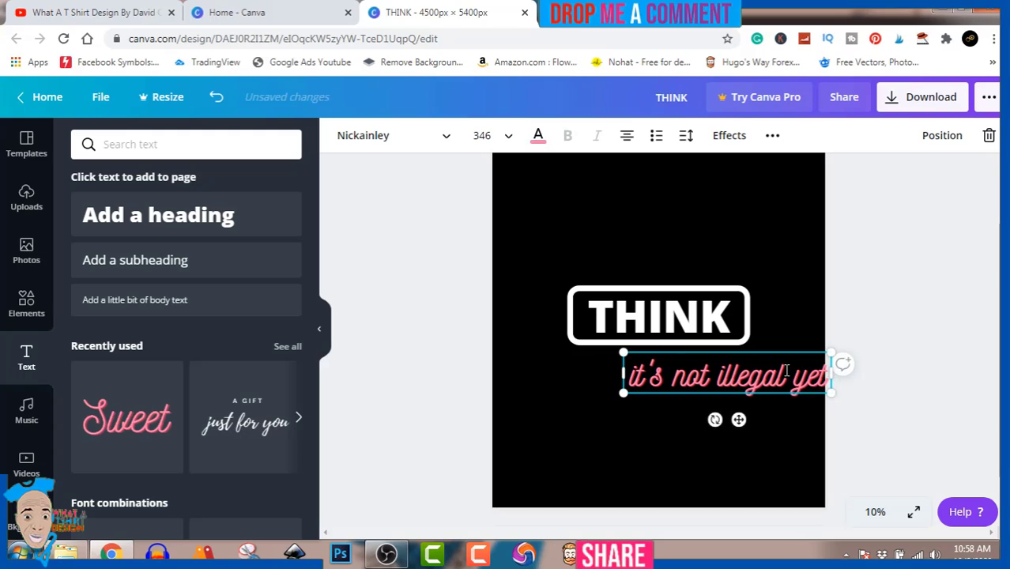
left_click(869, 375)
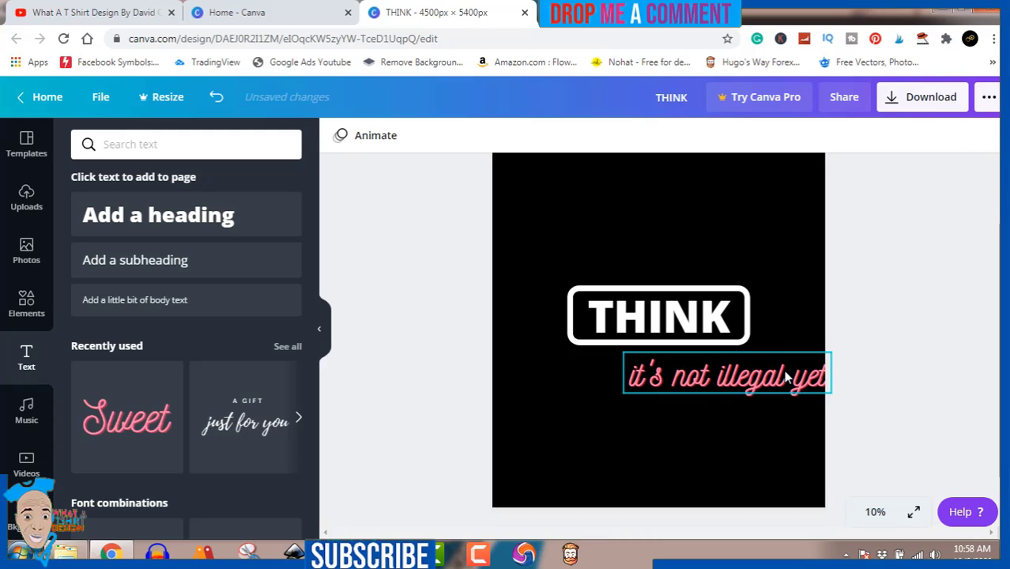
left_click_drag(749, 378, 717, 363)
left_click(942, 292)
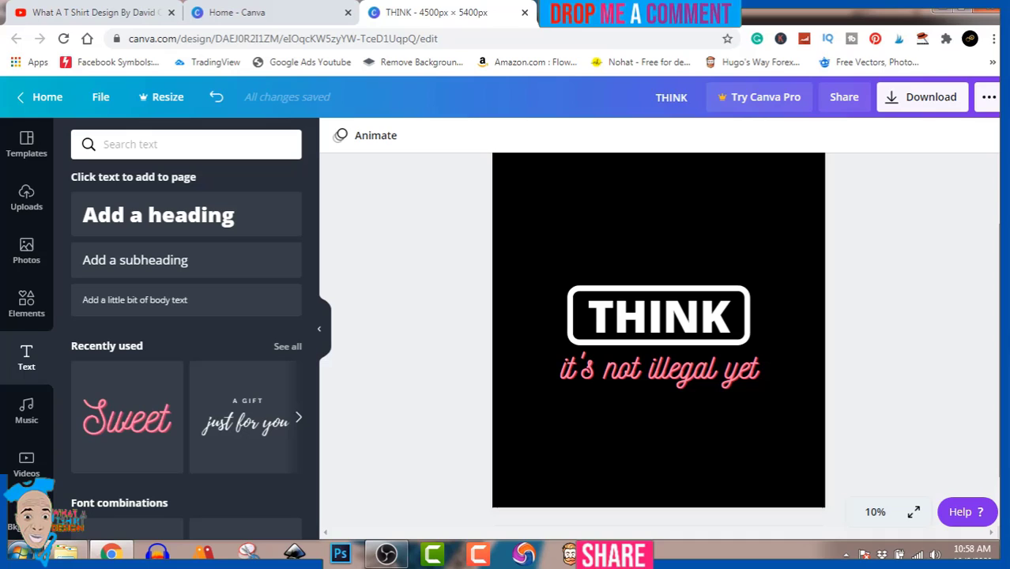
scroll(658, 356, "up", 2)
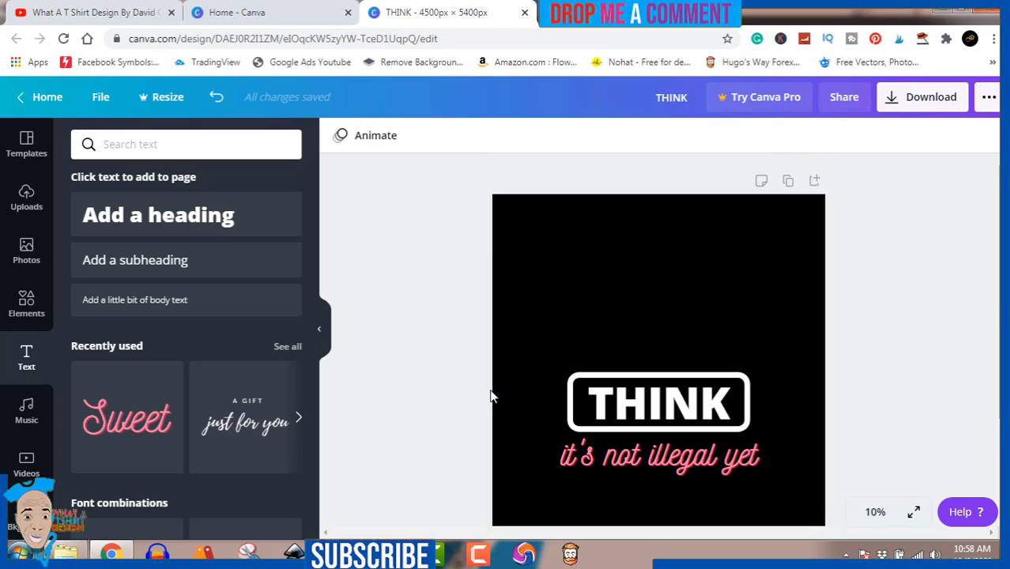
- Rerun the recent 'think' elements search and scroll through the brain and lightbulb graphics
left_click(24, 314)
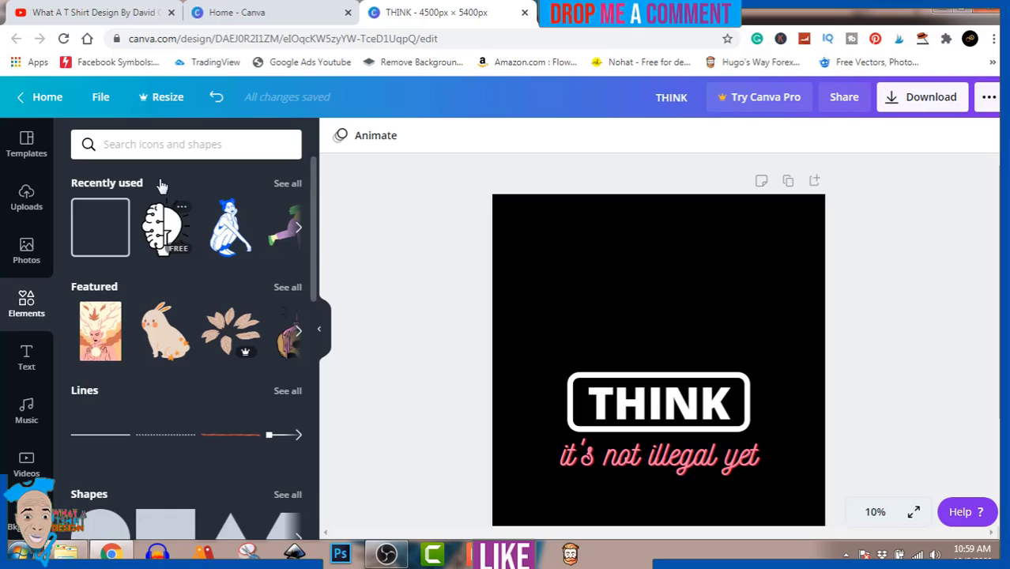
left_click(158, 144)
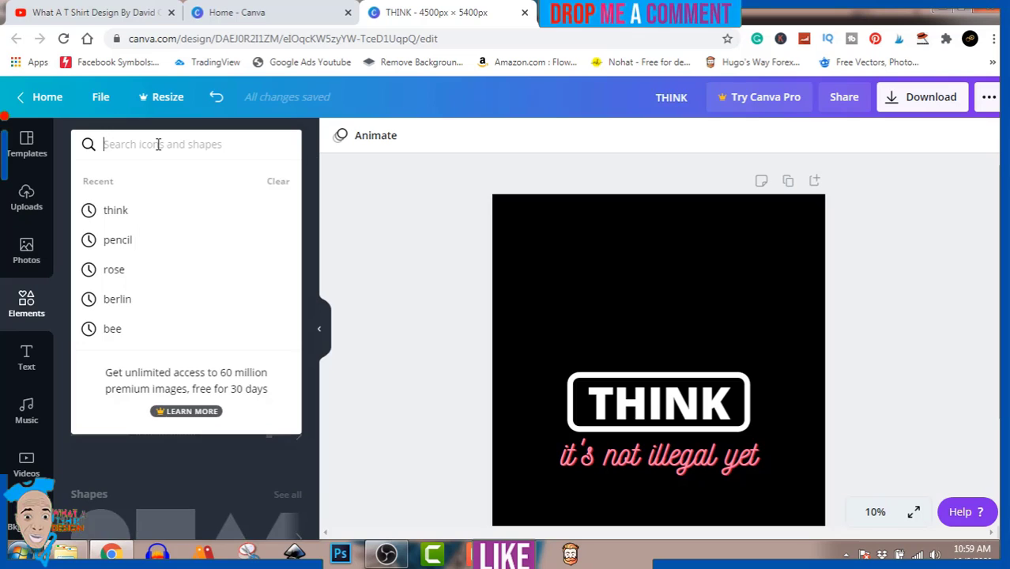
left_click(126, 212)
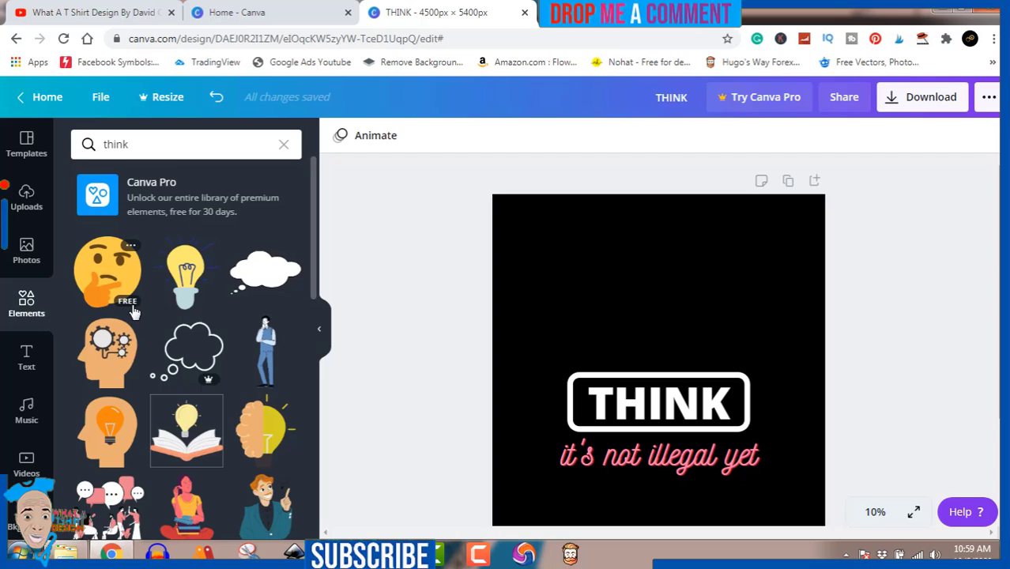
scroll(135, 308, "down", 2)
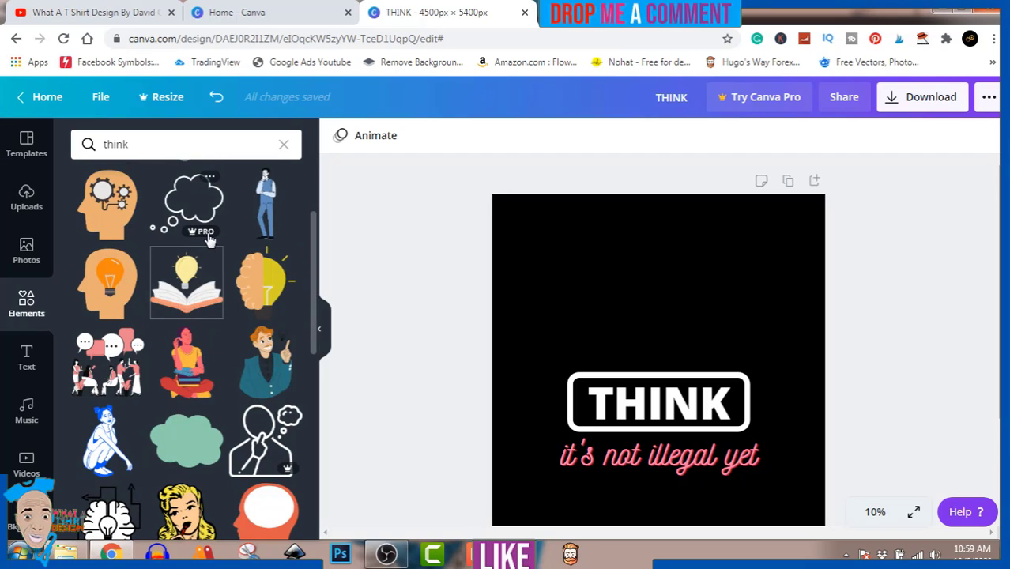
scroll(199, 375, "down", 2)
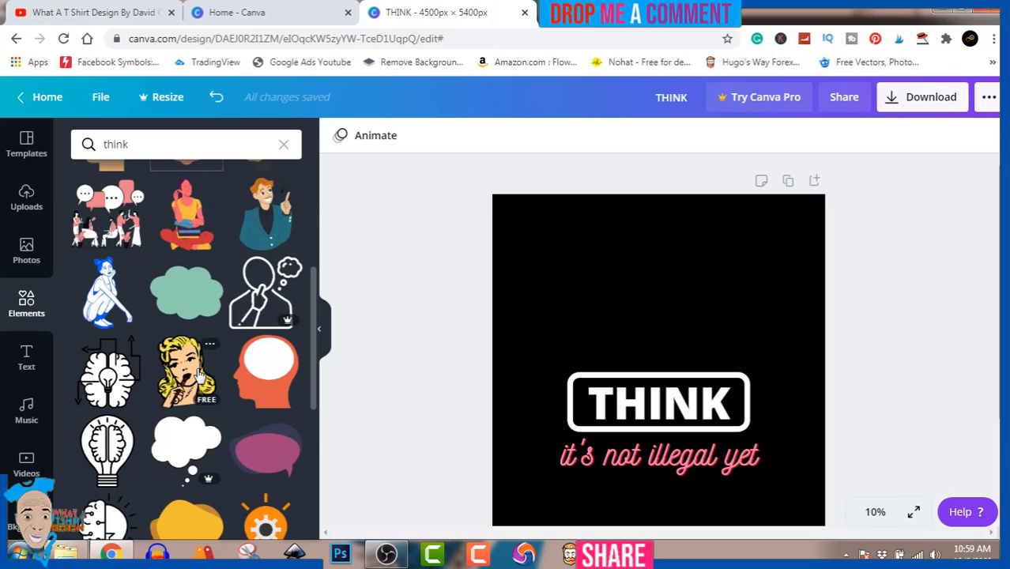
scroll(199, 378, "down", 2)
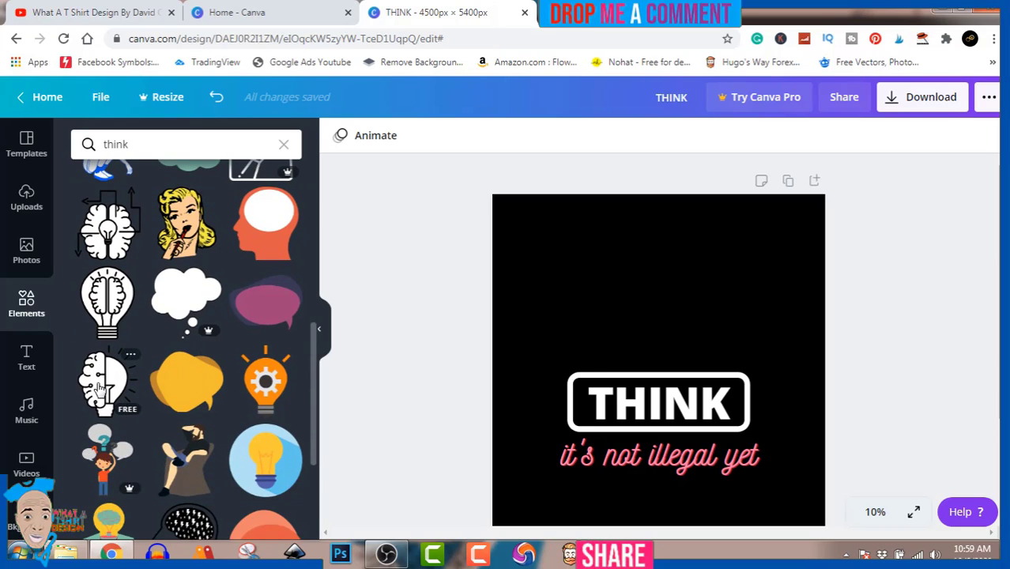
- Add the half-brain lightbulb graphic and place it above the THINK frame
left_click(100, 387)
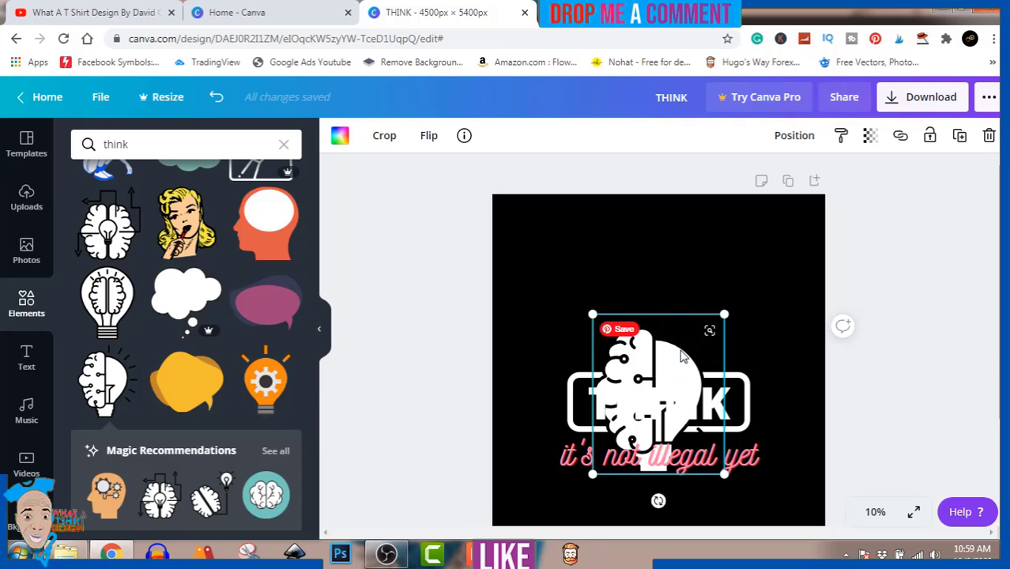
left_click_drag(684, 355, 684, 264)
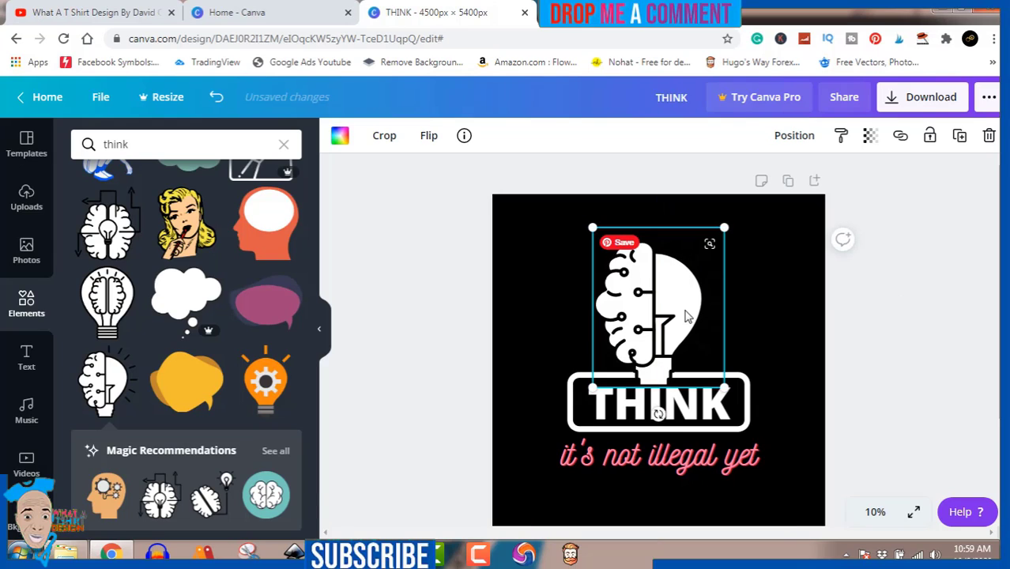
left_click_drag(686, 315, 693, 307)
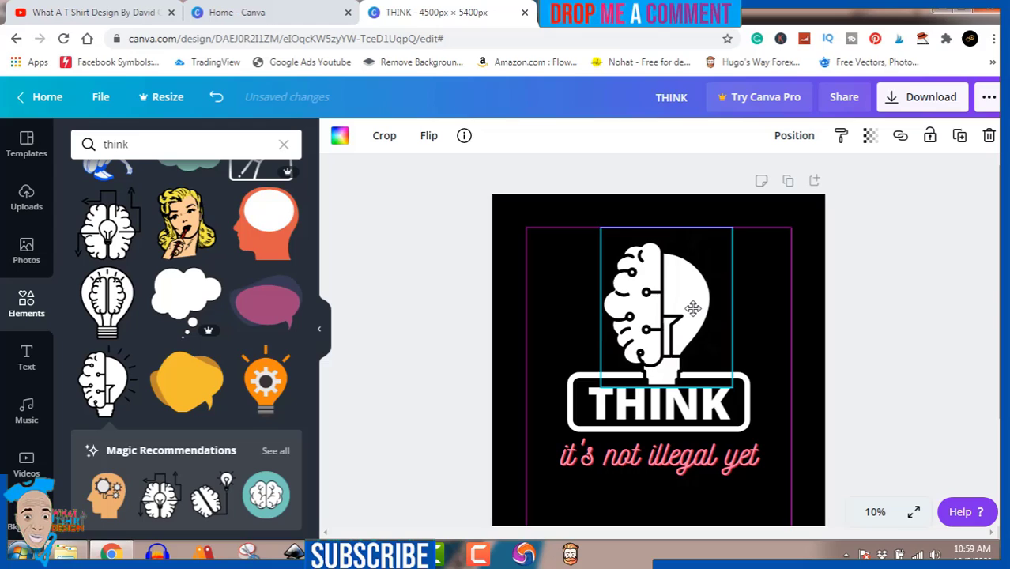
left_click_drag(694, 308, 685, 308)
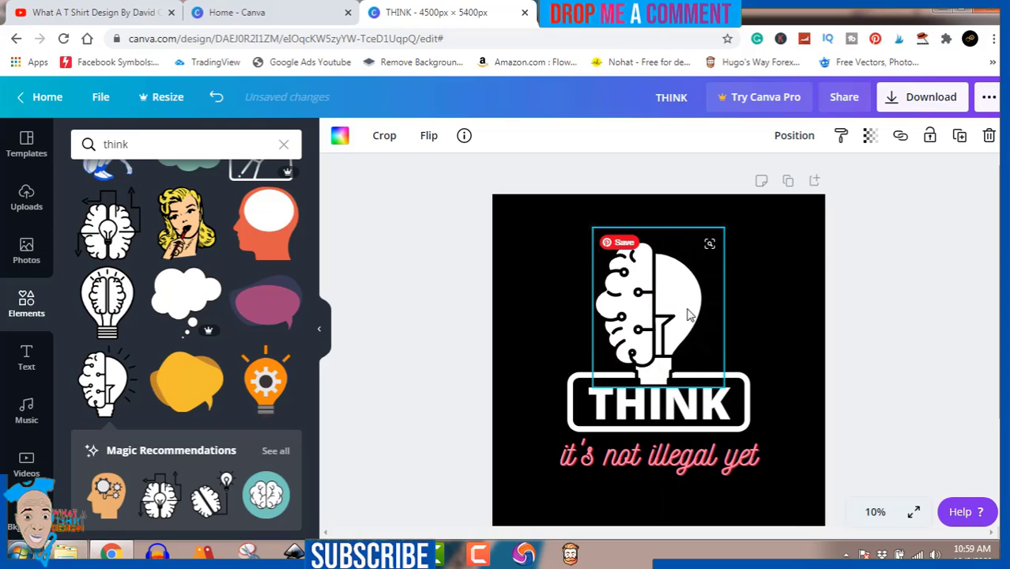
left_click(898, 346)
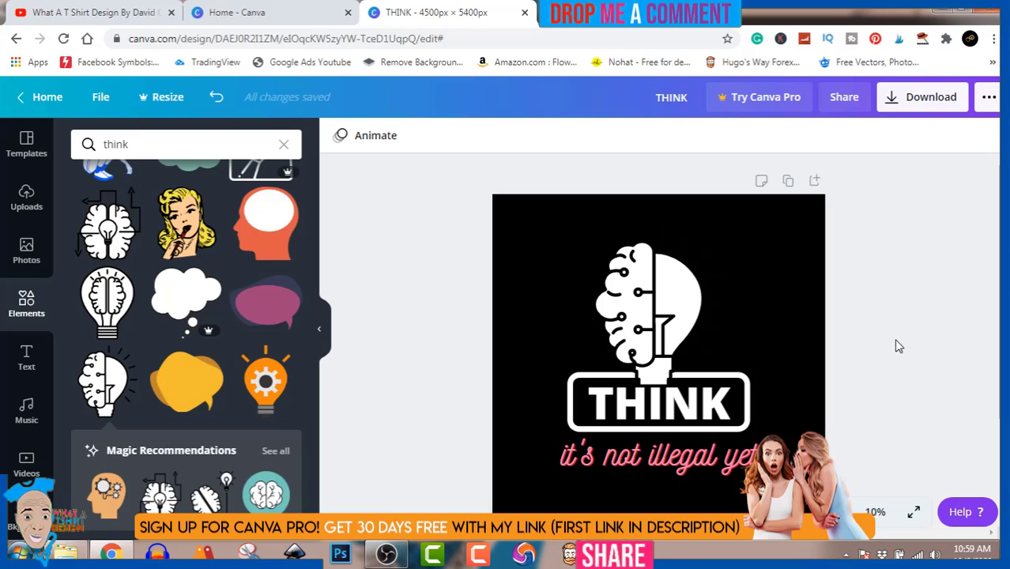
- Fine-tune the brain-bulb so it sits centred over THINK, nudging it two pixels left
left_click(678, 324)
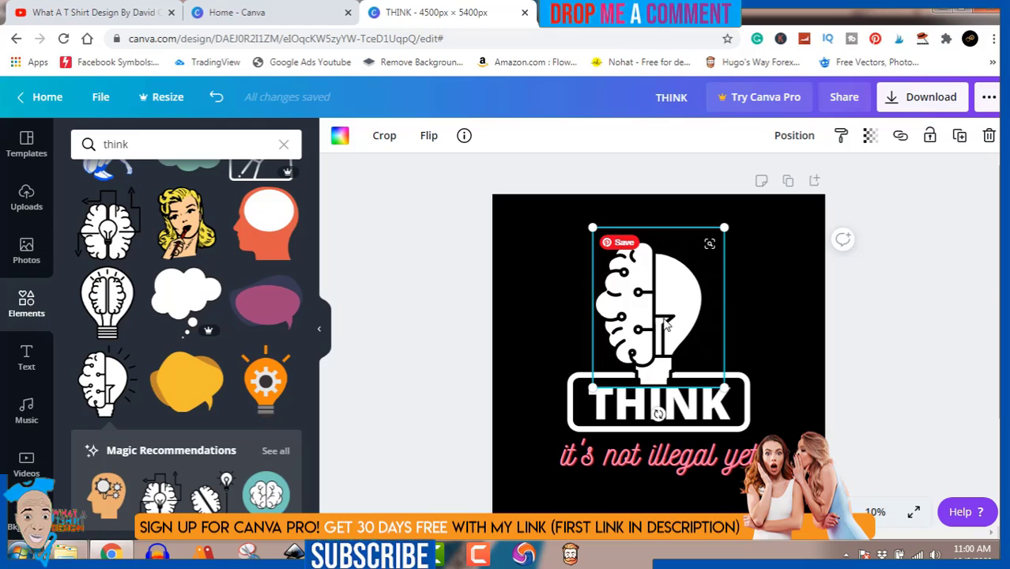
left_click_drag(665, 322, 665, 319)
left_click(864, 324)
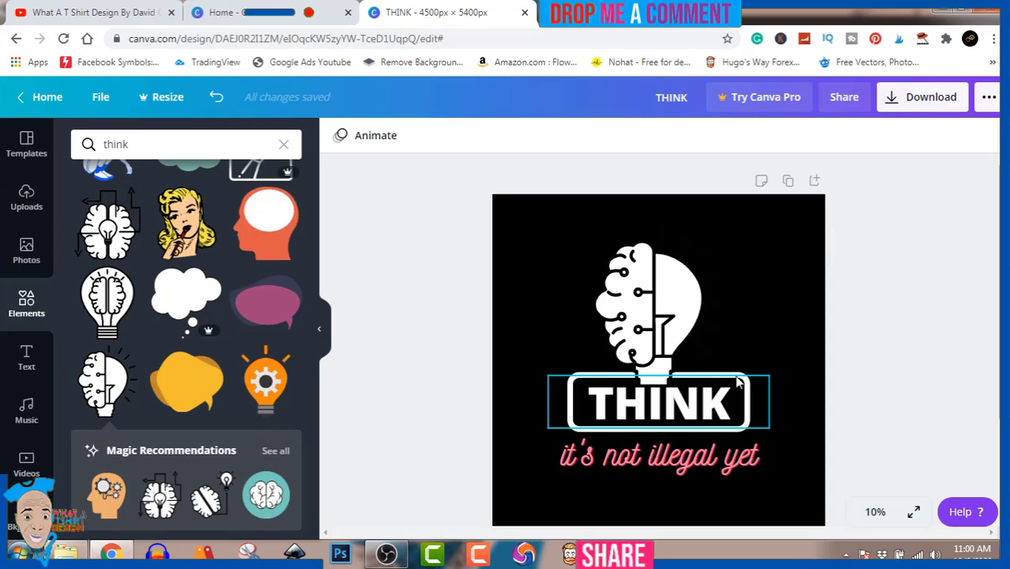
left_click(662, 320)
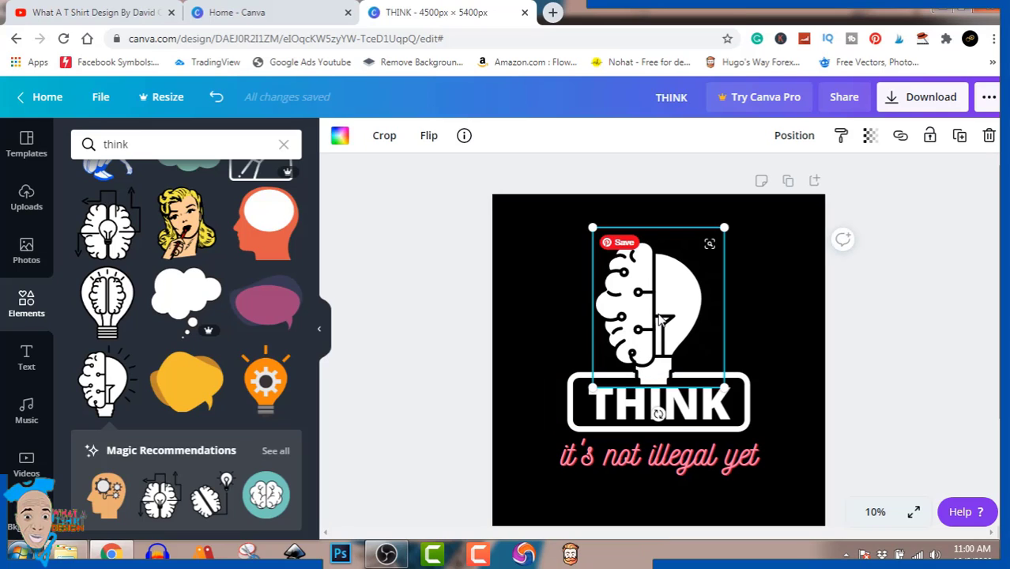
left_click_drag(662, 319, 664, 321)
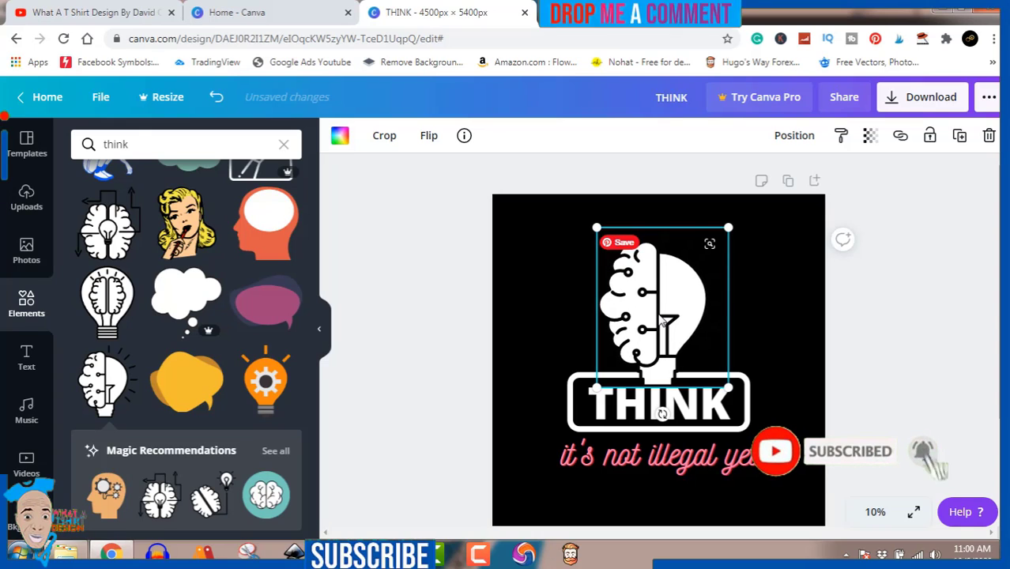
left_click(891, 366)
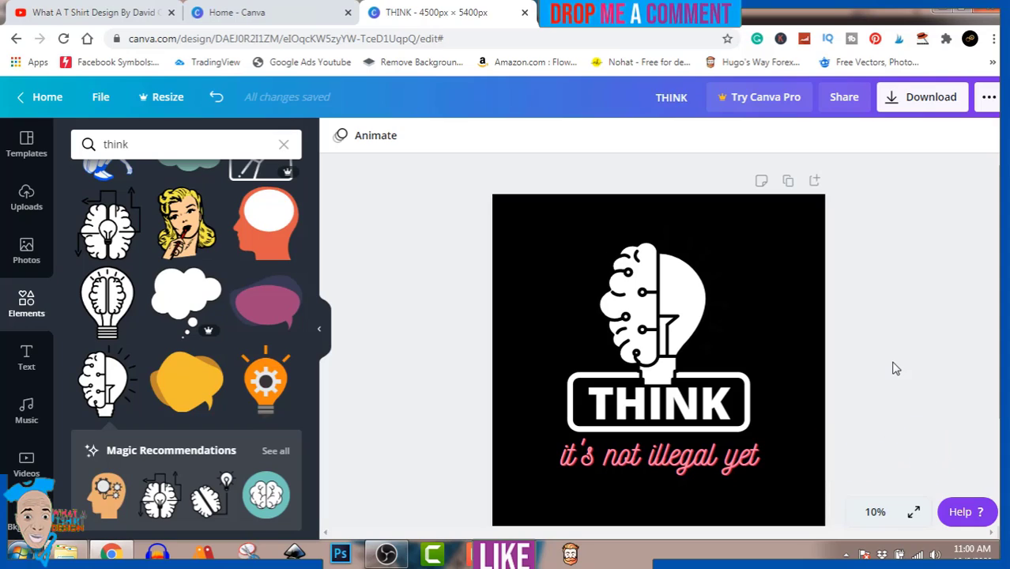
left_click(678, 306)
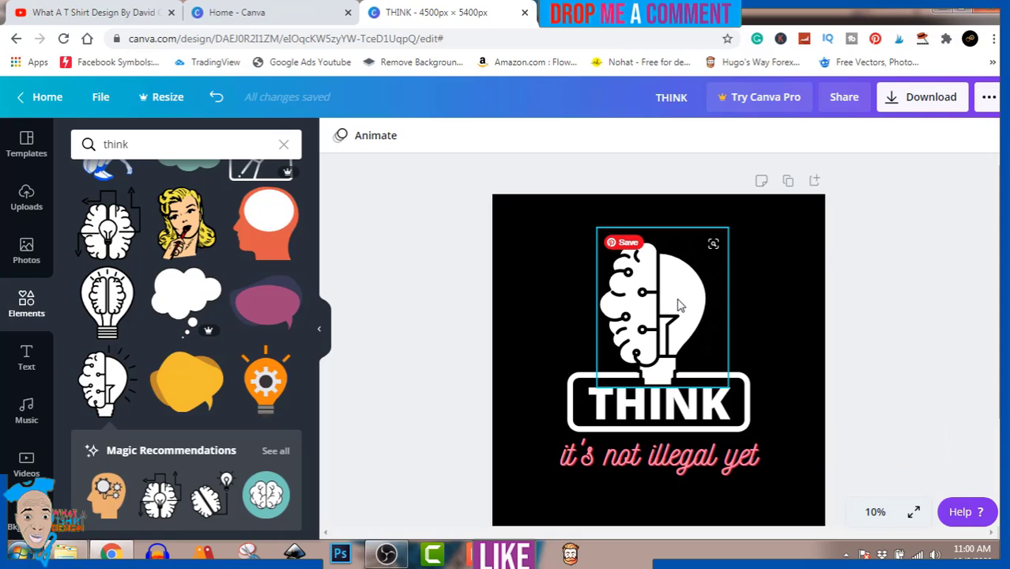
key("Left")
key("Left")
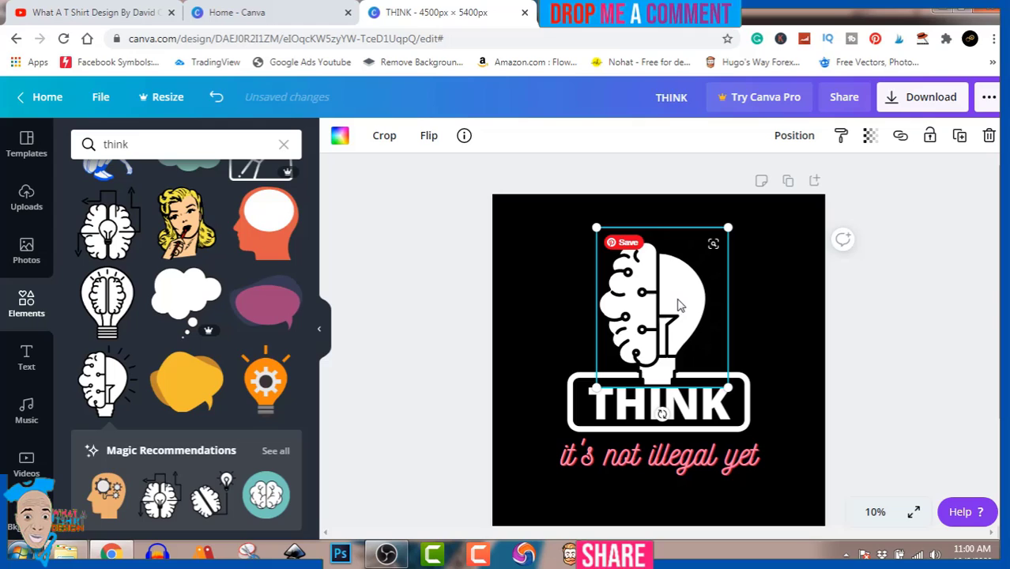
key("Left")
key("Left")
key("Left")
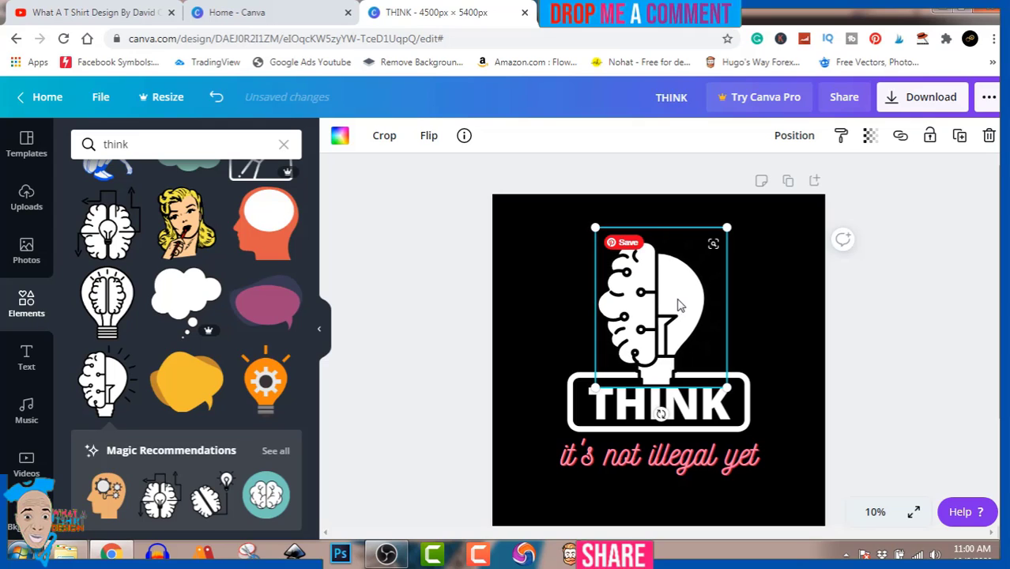
- Deselect the brain-bulb image to view the finished design on black
left_click(919, 308)
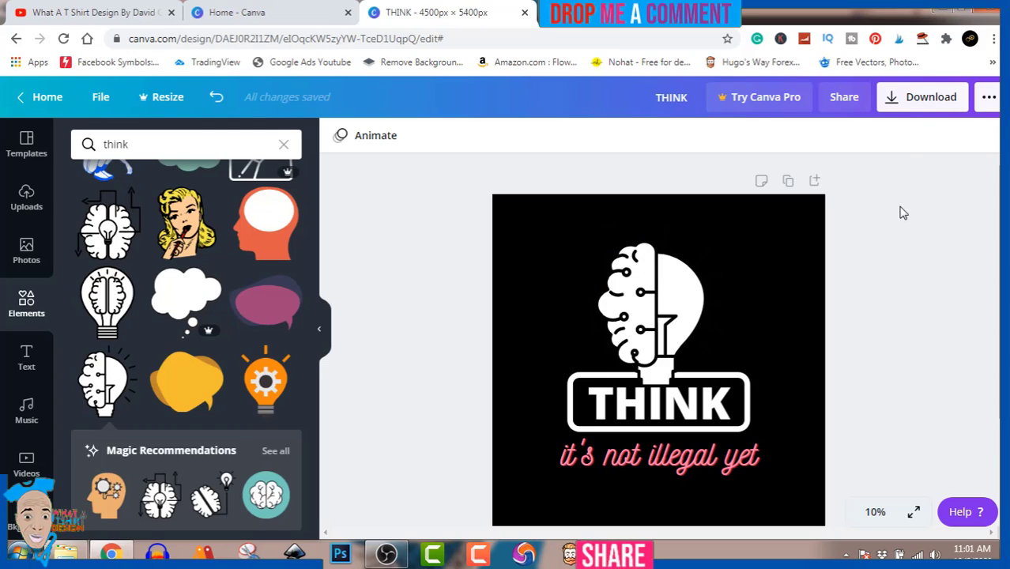
- Download the THINK design as a PNG file
left_click(917, 100)
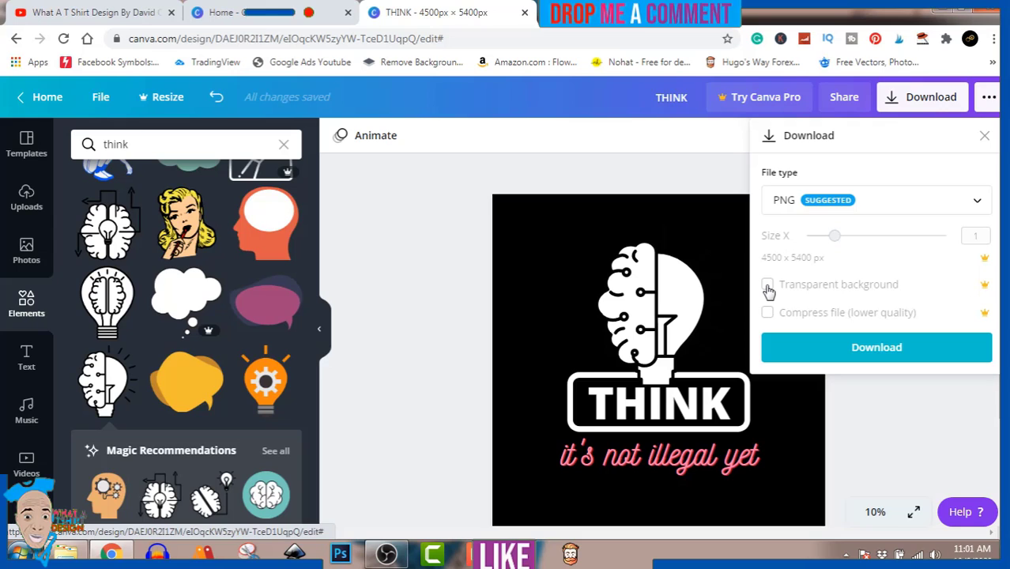
left_click(843, 347)
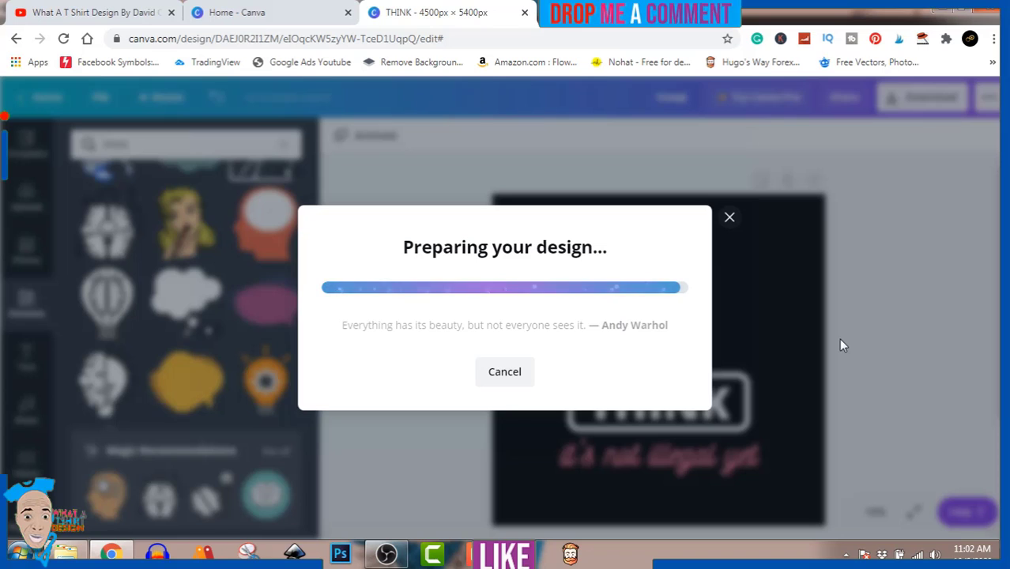
left_click(386, 556)
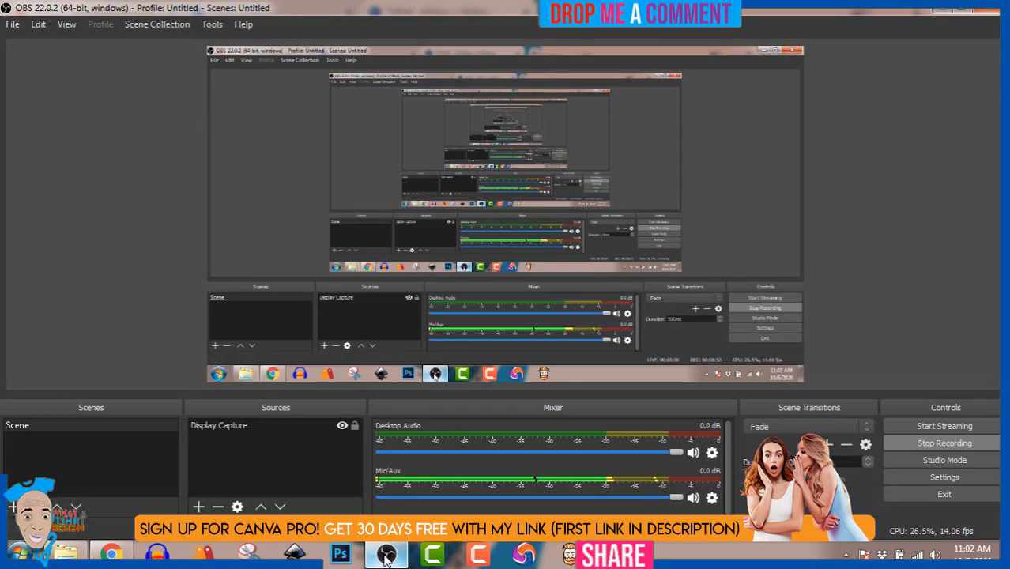
left_click(385, 556)
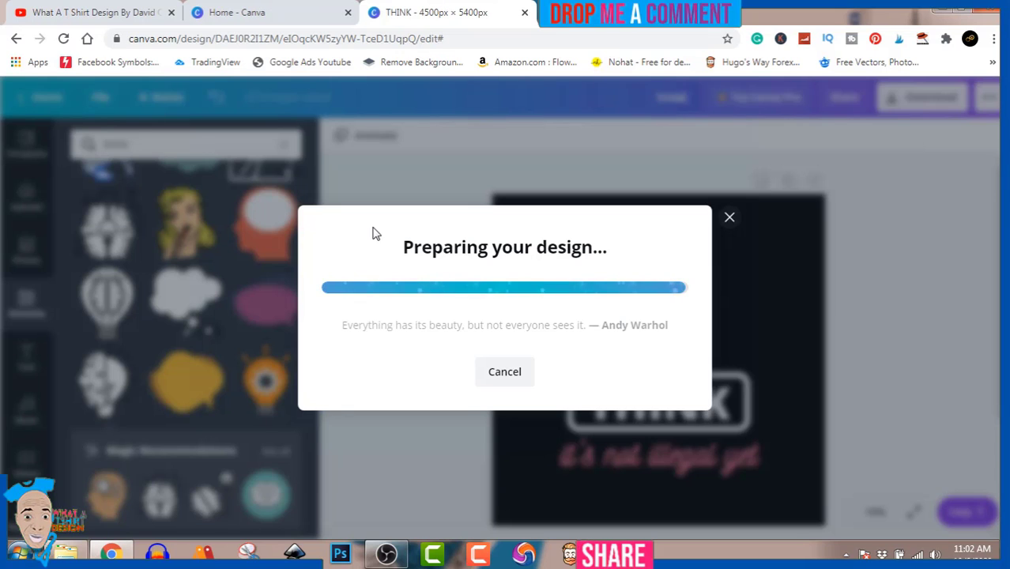
- Visit the Canva home tab, return to the THINK design, then switch to the YouTube channel tab
left_click(255, 14)
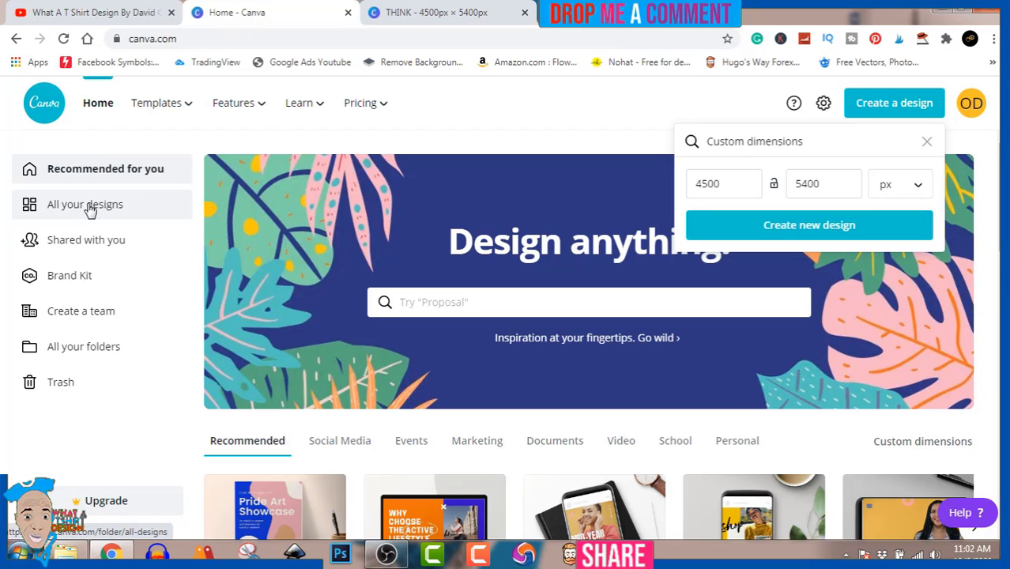
left_click(433, 16)
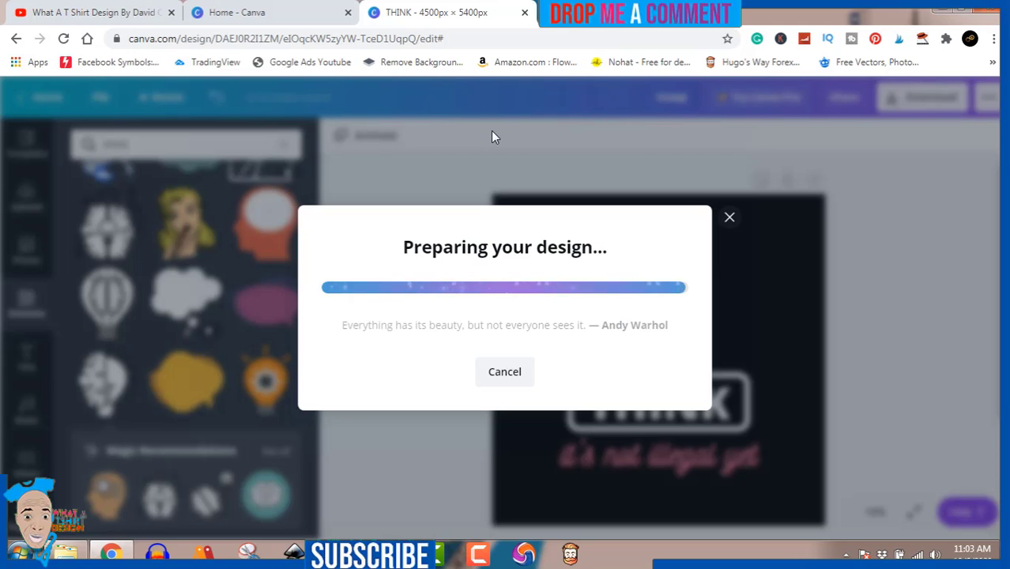
left_click(125, 12)
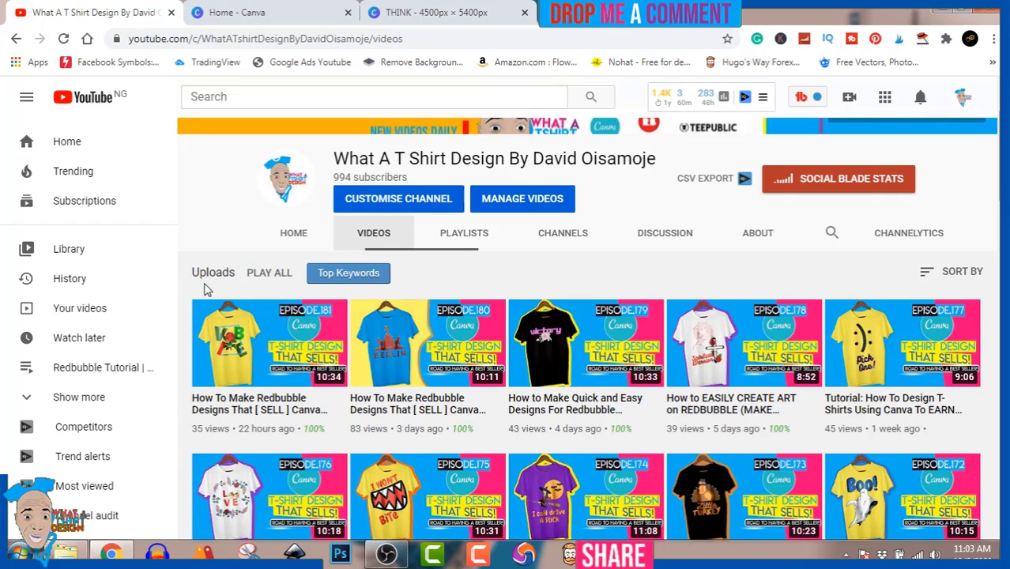
- Return to the THINK design tab and bring up the OBS tray icon's menu to stop recording
left_click(438, 10)
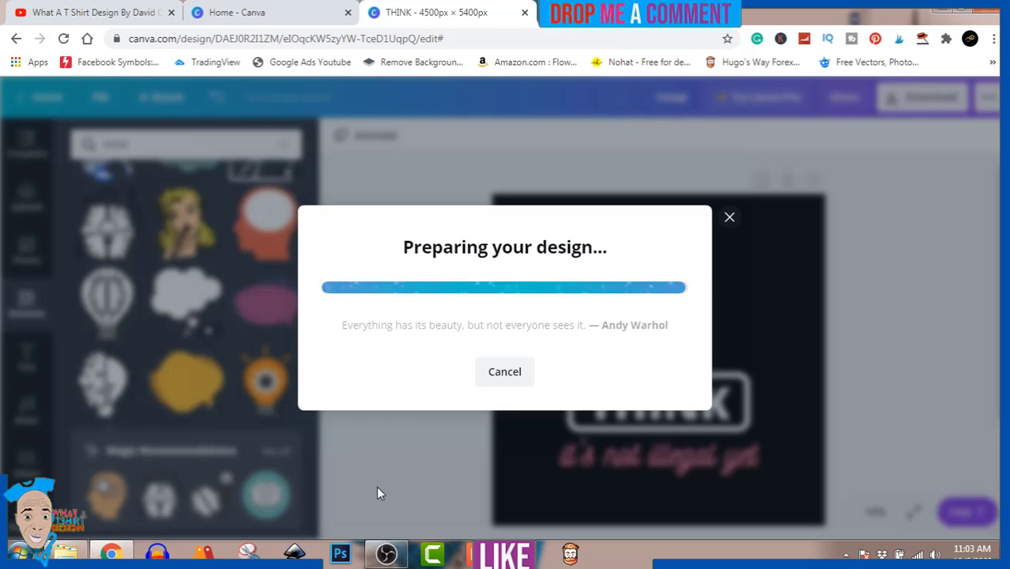
left_click(846, 555)
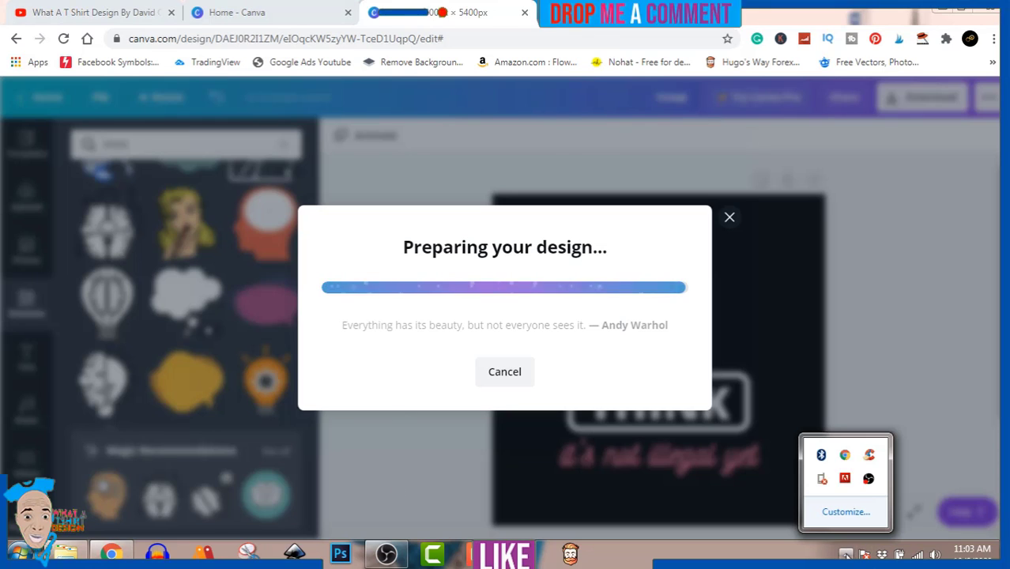
right_click(870, 476)
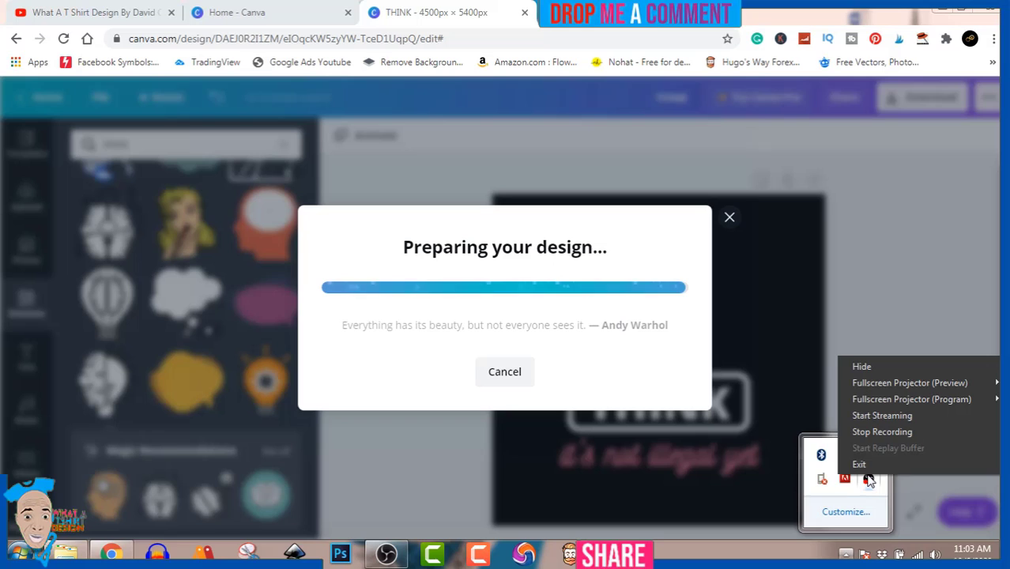